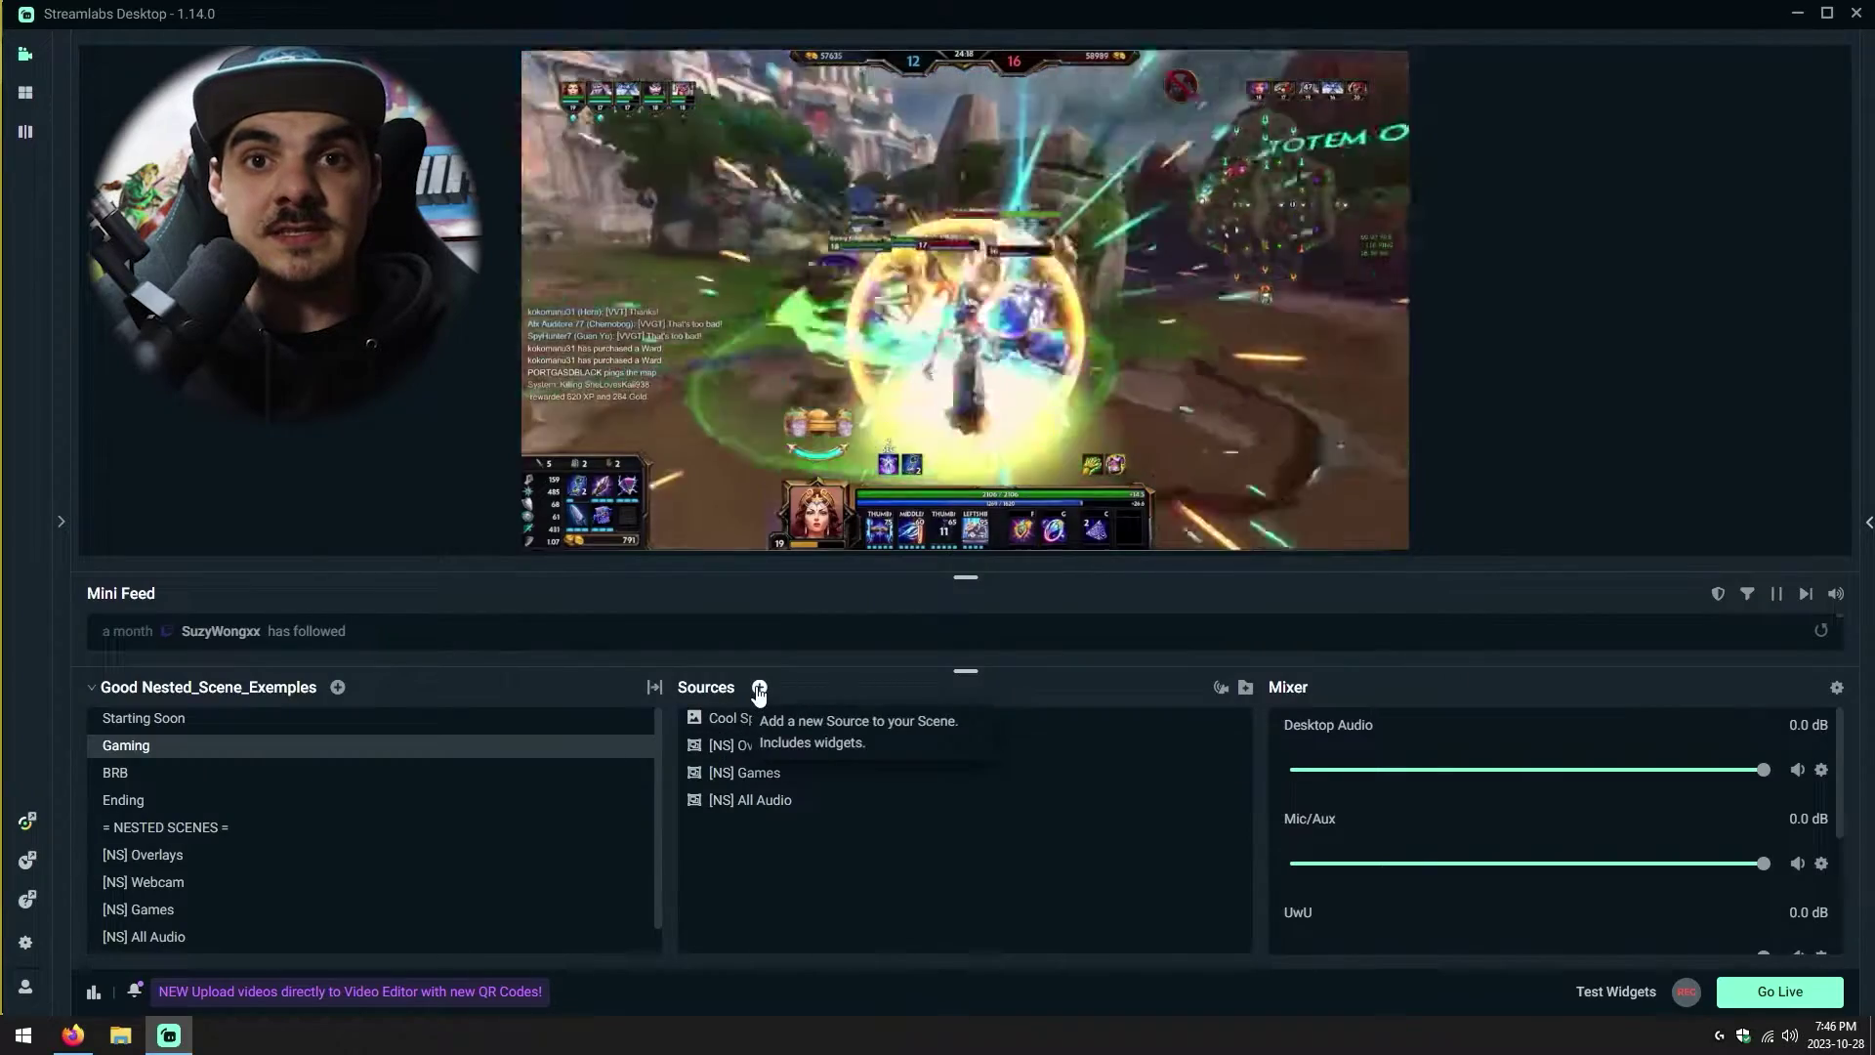
# Nest the existing [NS] Webcam scene into Gaming as a small bottom-right box.
pyautogui.click(758, 684)
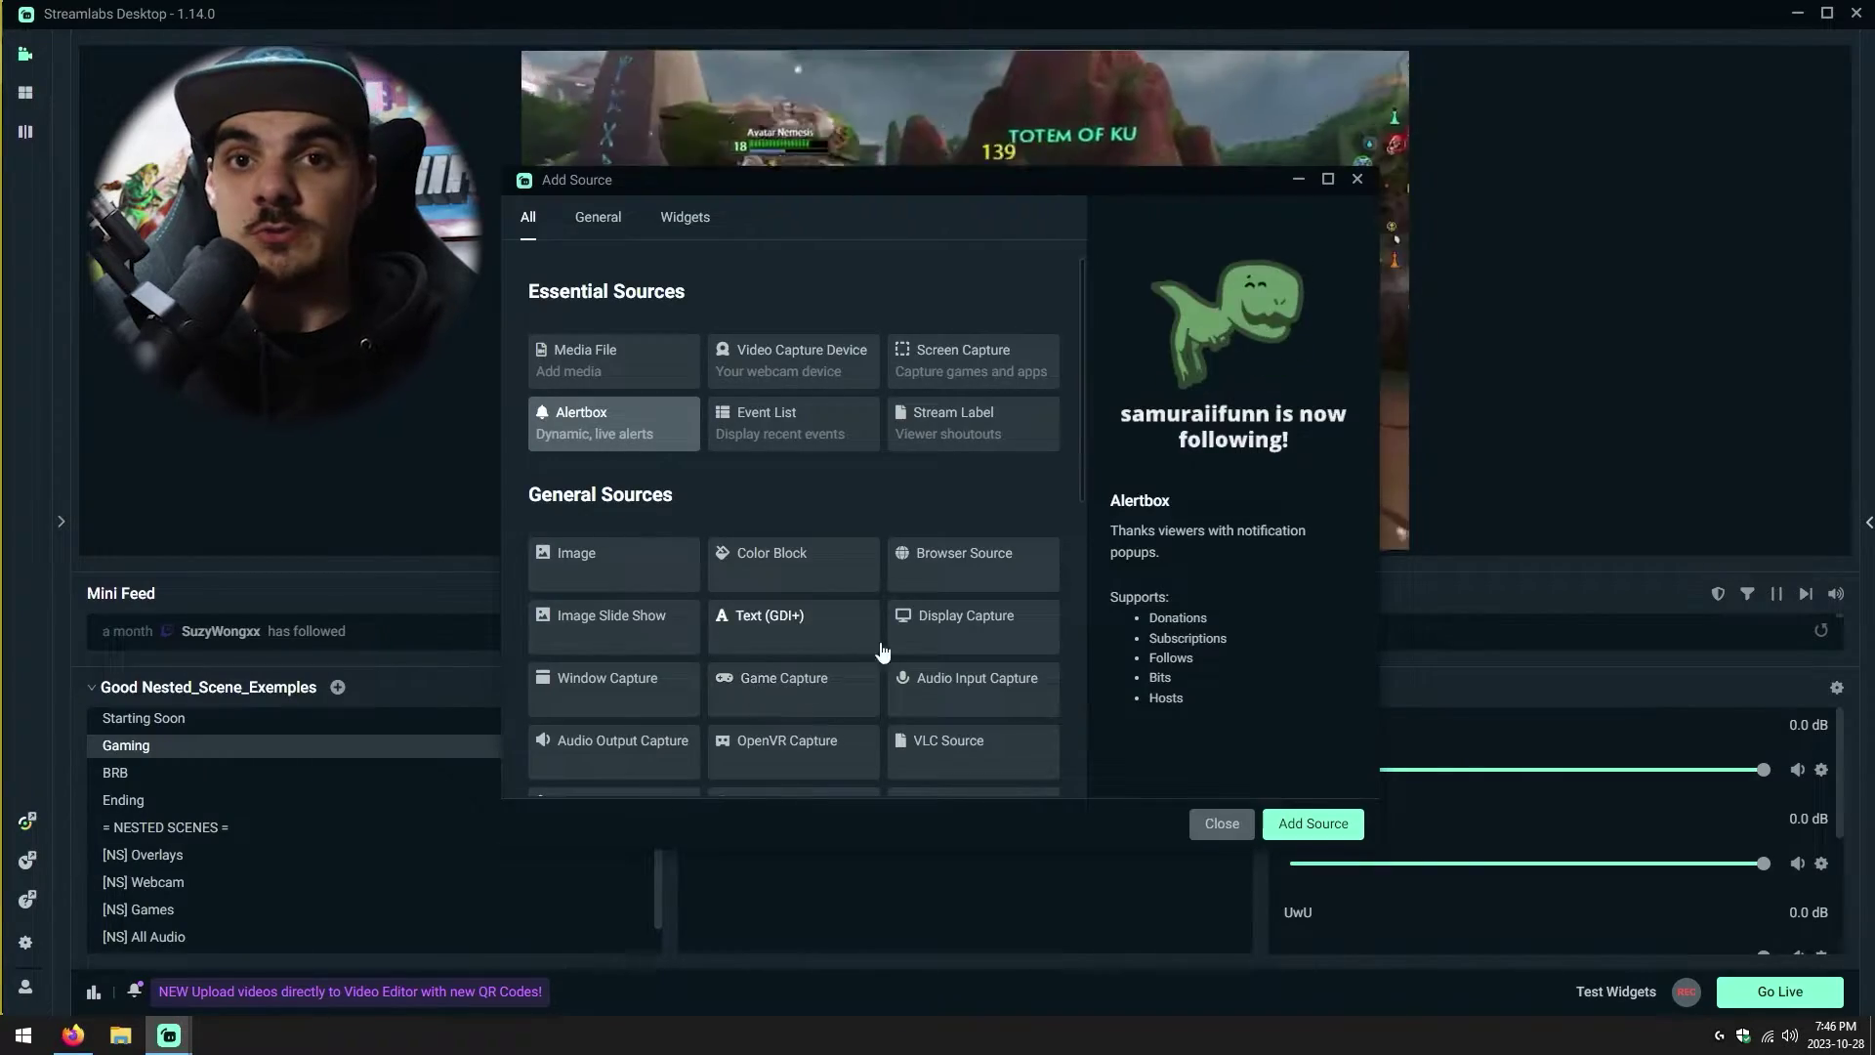
pyautogui.moveTo(1083, 480); pyautogui.dragTo(1087, 570)
pyautogui.click(976, 645)
pyautogui.doubleClick(1000, 664)
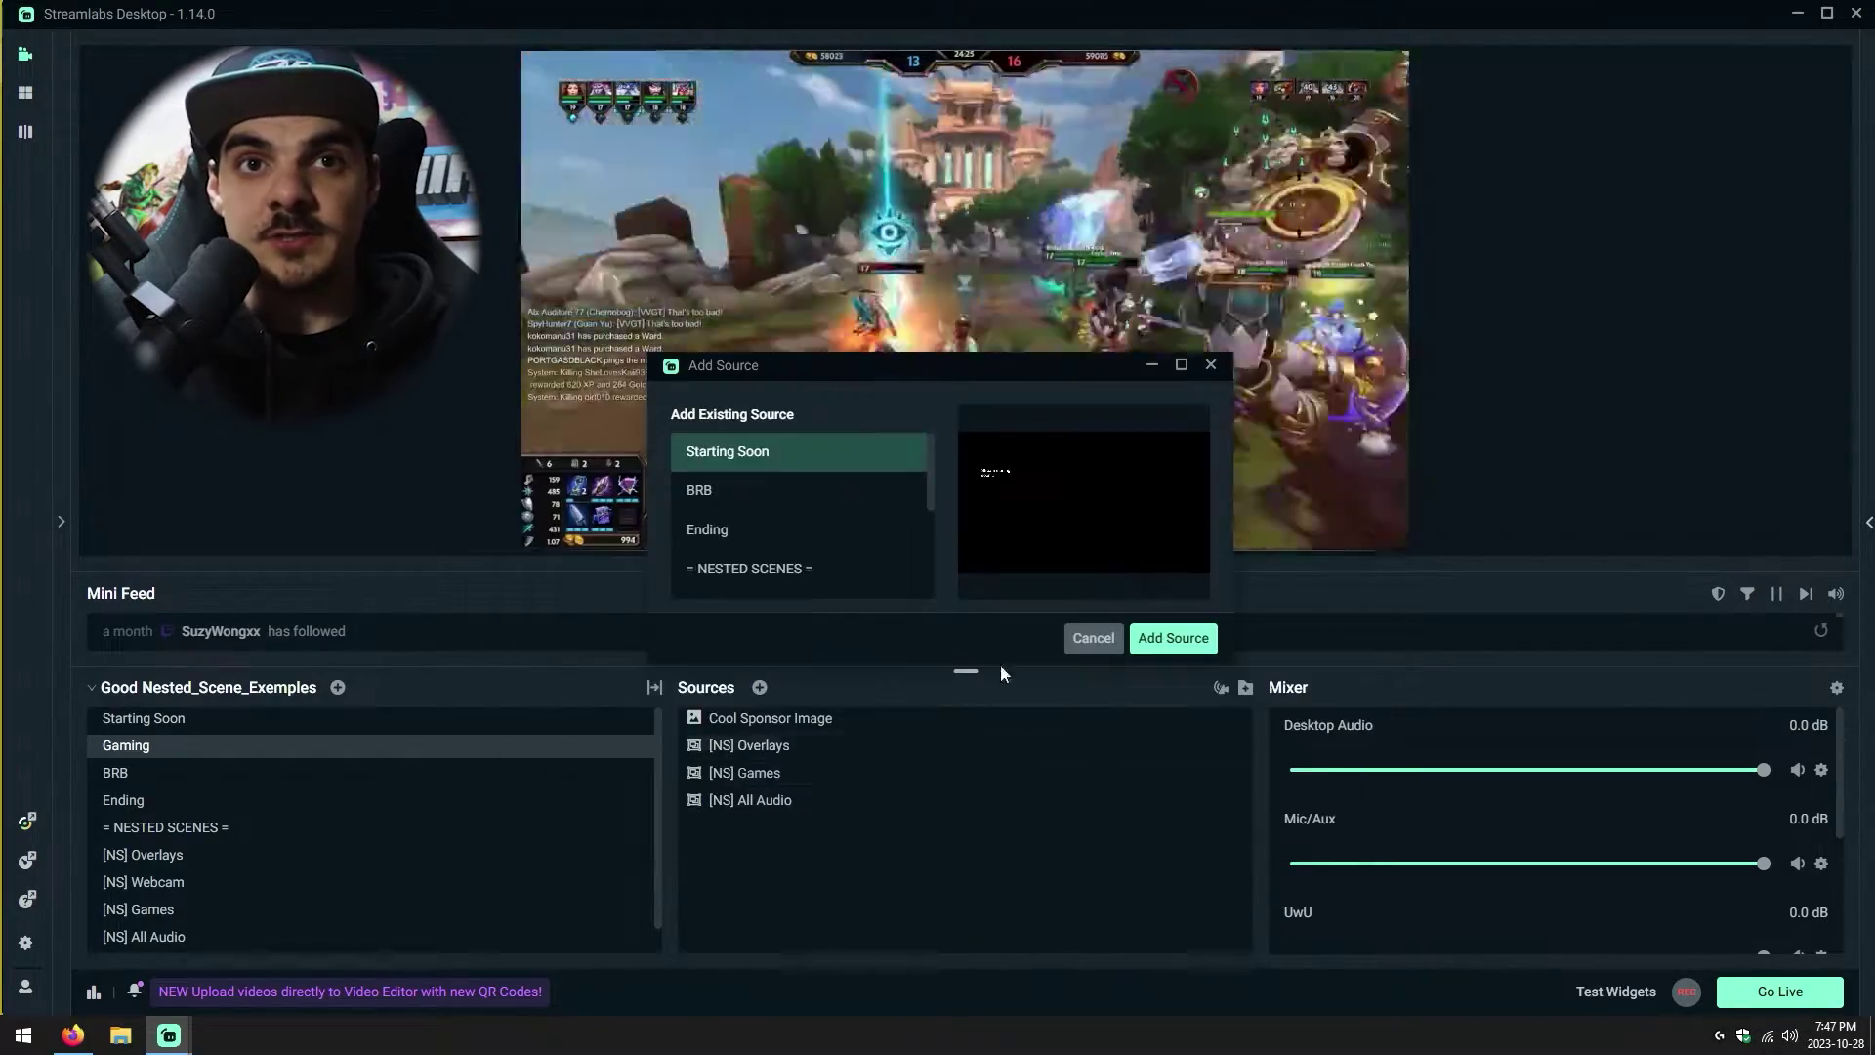
pyautogui.scroll(-3, 766, 524)
pyautogui.click(766, 519)
pyautogui.click(1173, 638)
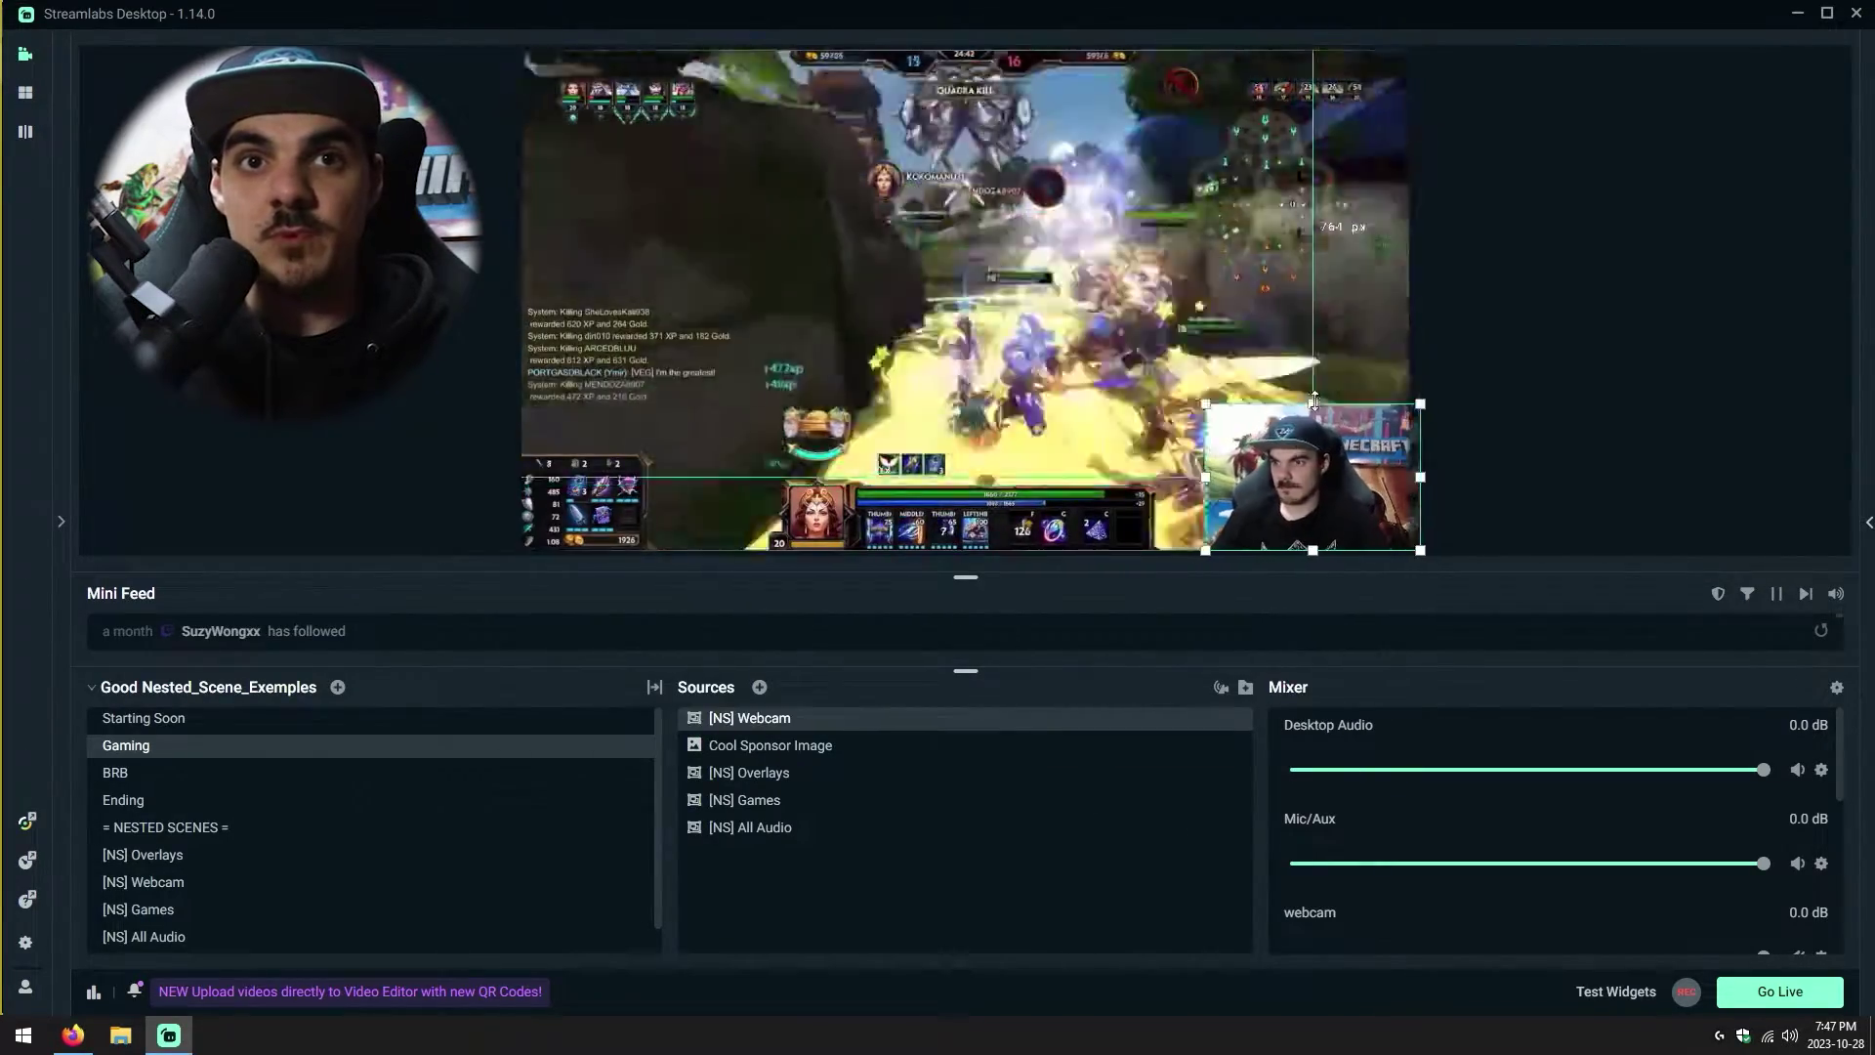
pyautogui.click(1559, 323)
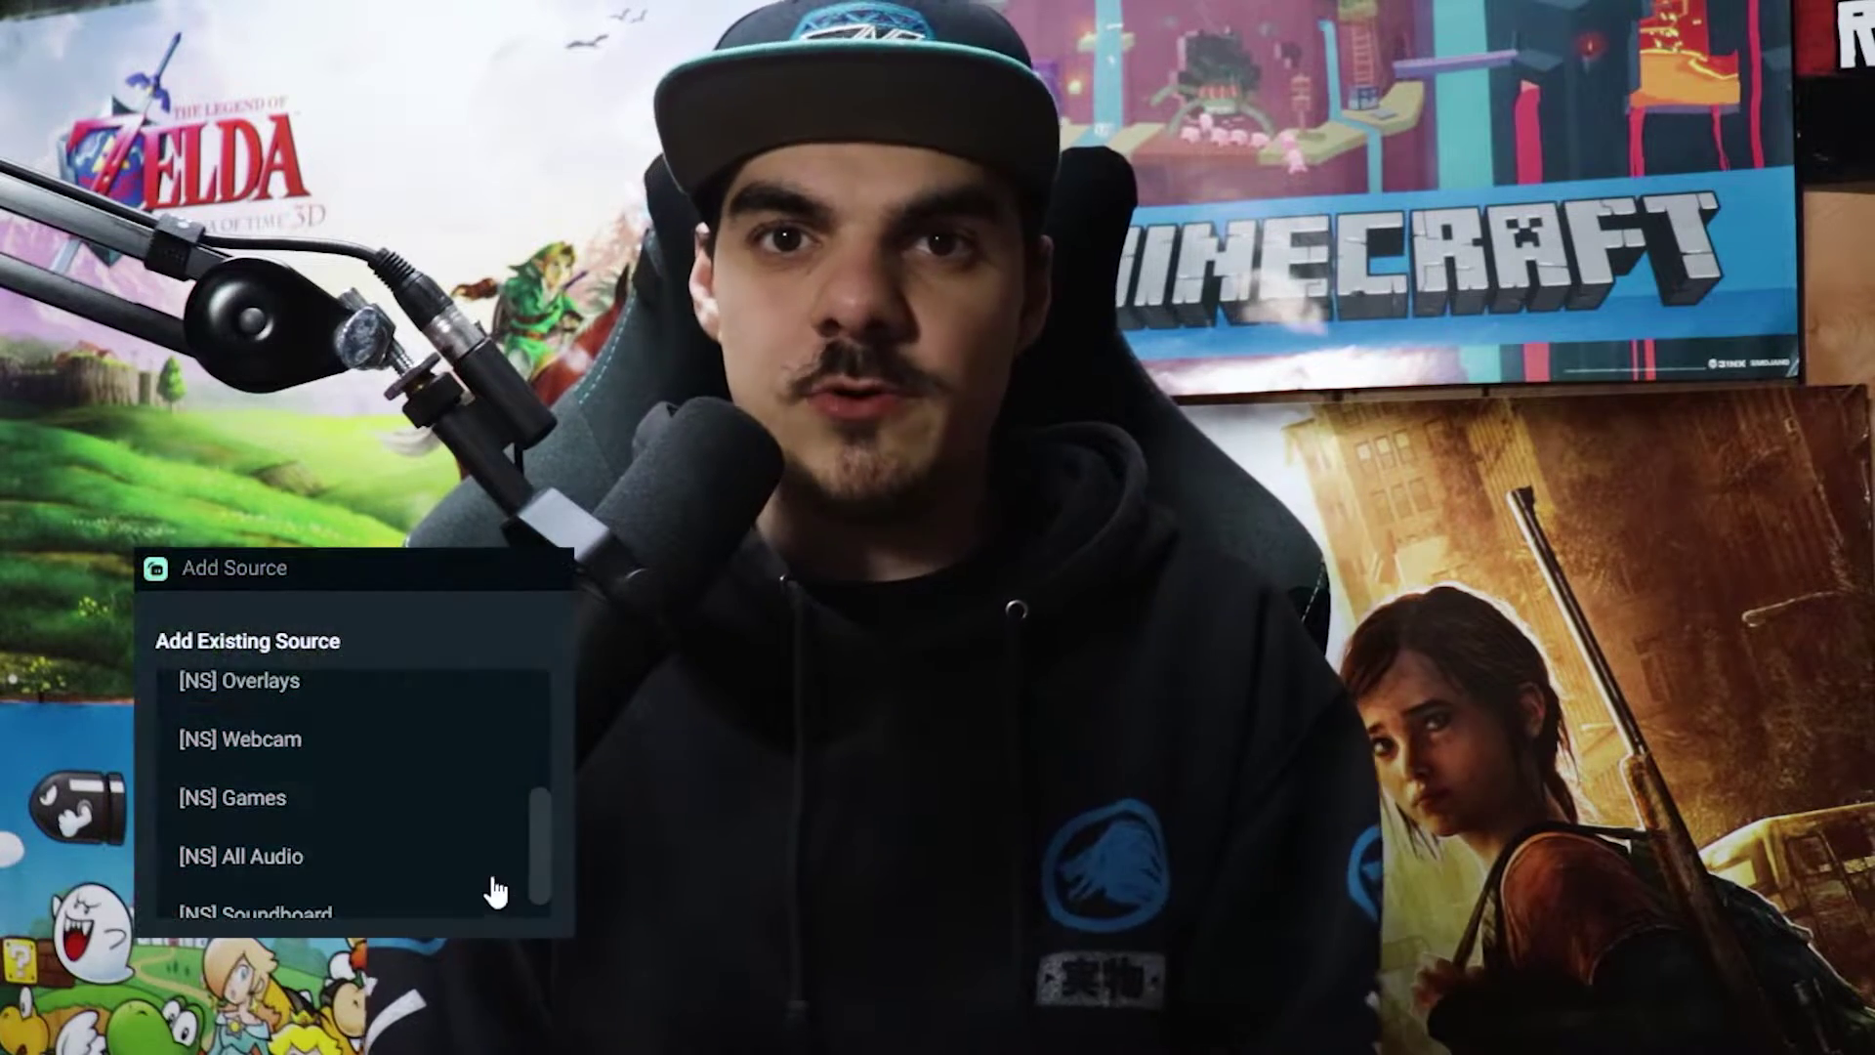
# Select the [NS] Webcam scene in the scene list instead of [NS] Games.
pyautogui.click(303, 806)
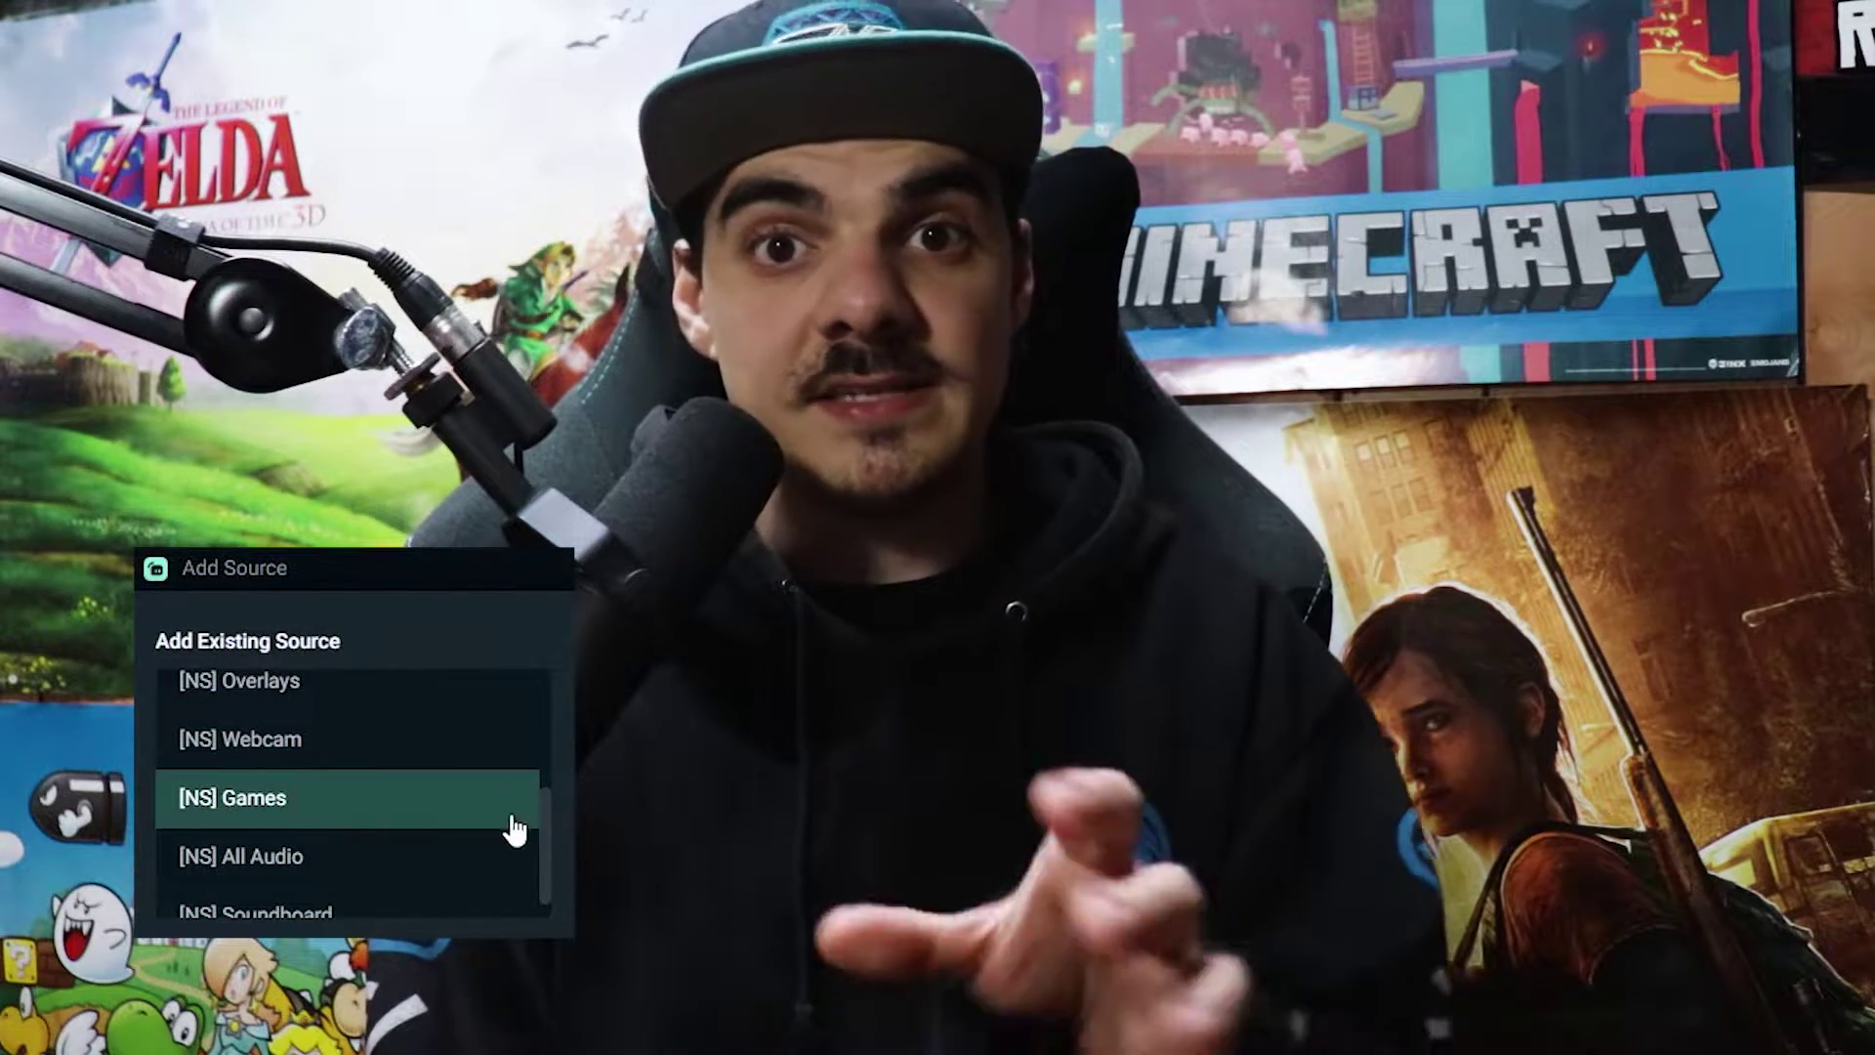
pyautogui.click(464, 757)
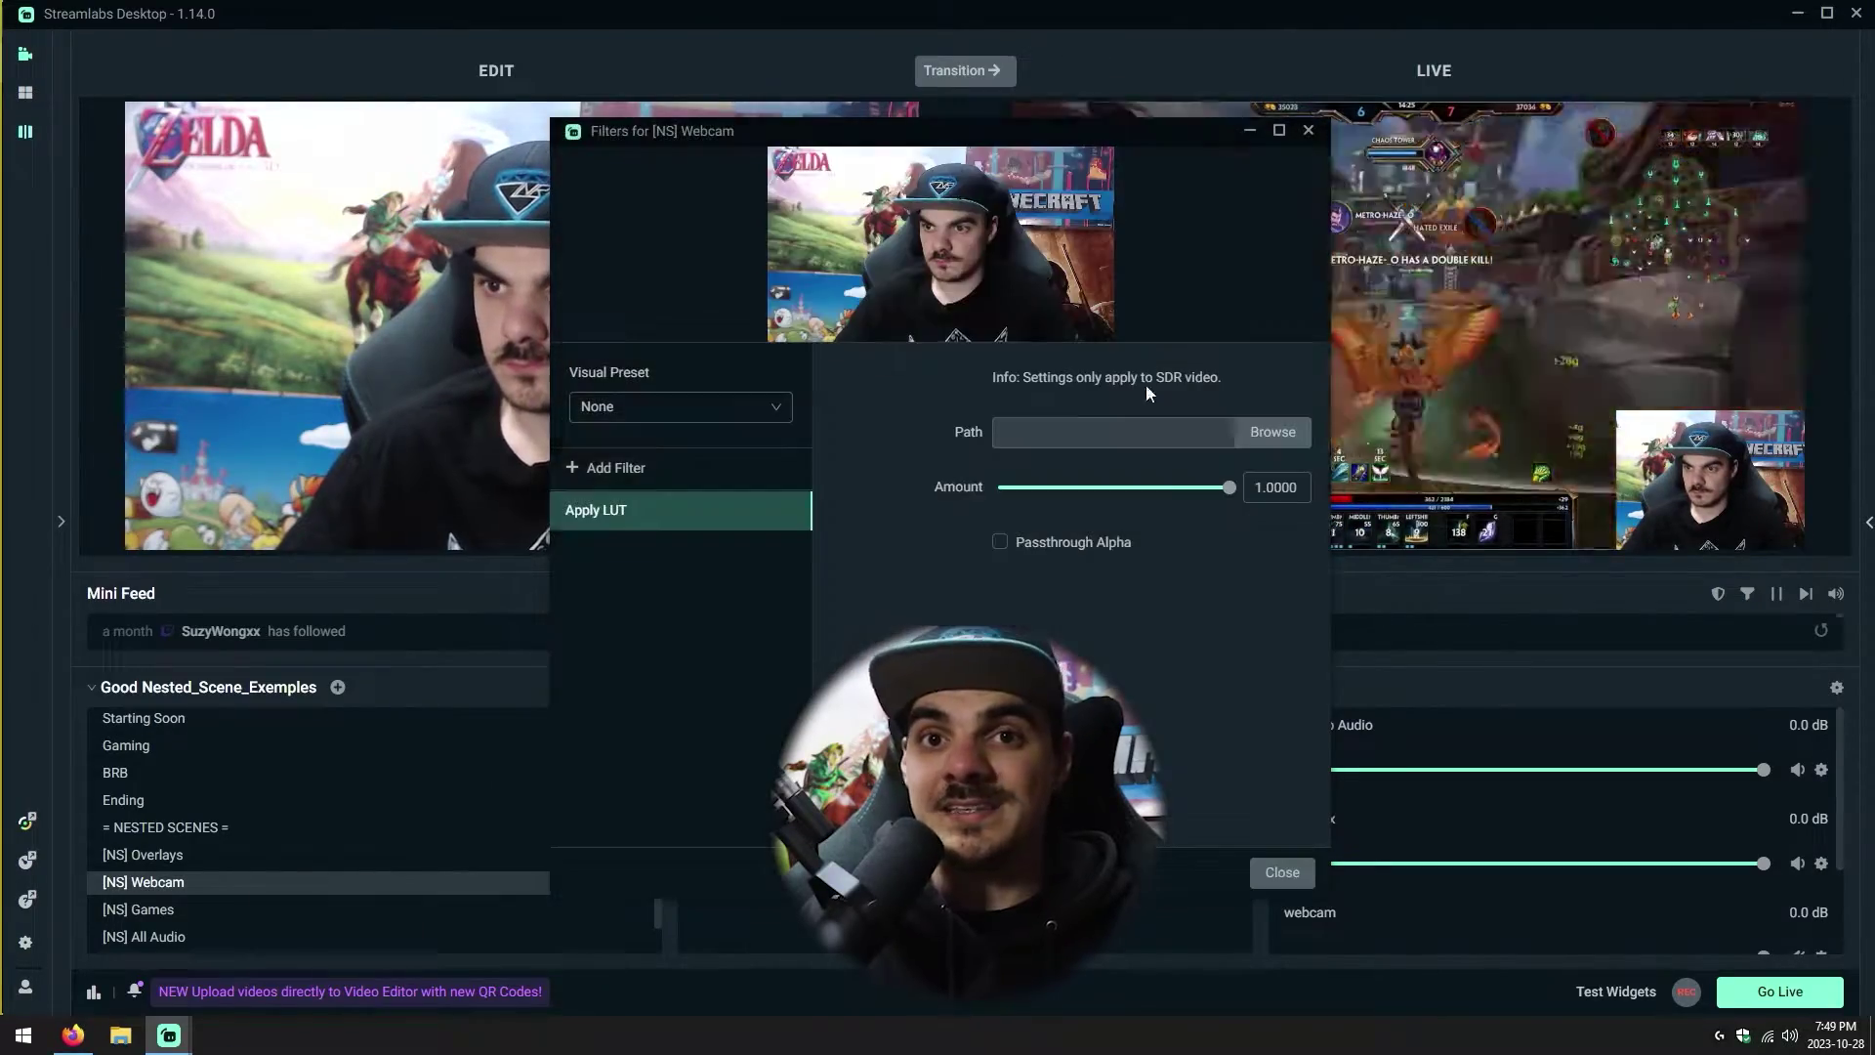
# Load a LUT file from the LUTs folder into the webcam's Apply LUT filter.
pyautogui.click(1270, 431)
pyautogui.click(614, 308)
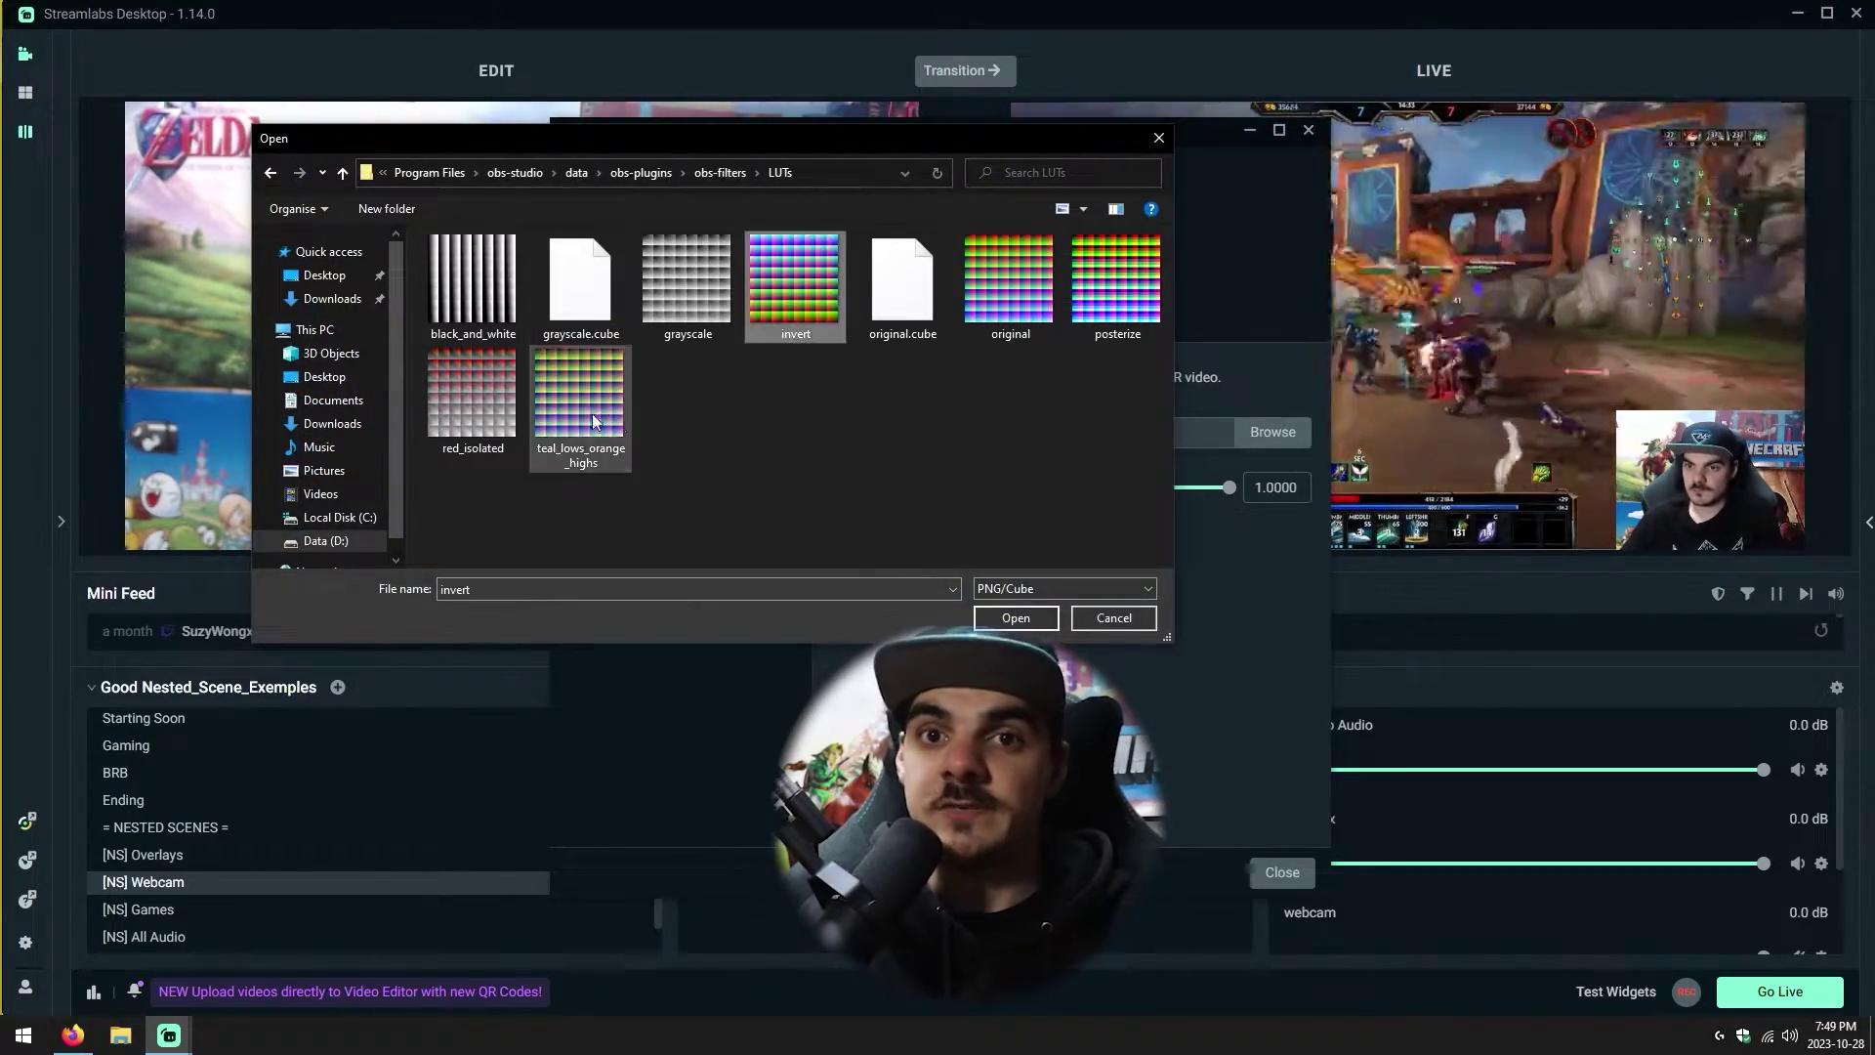
pyautogui.press('Return')
pyautogui.click(1282, 872)
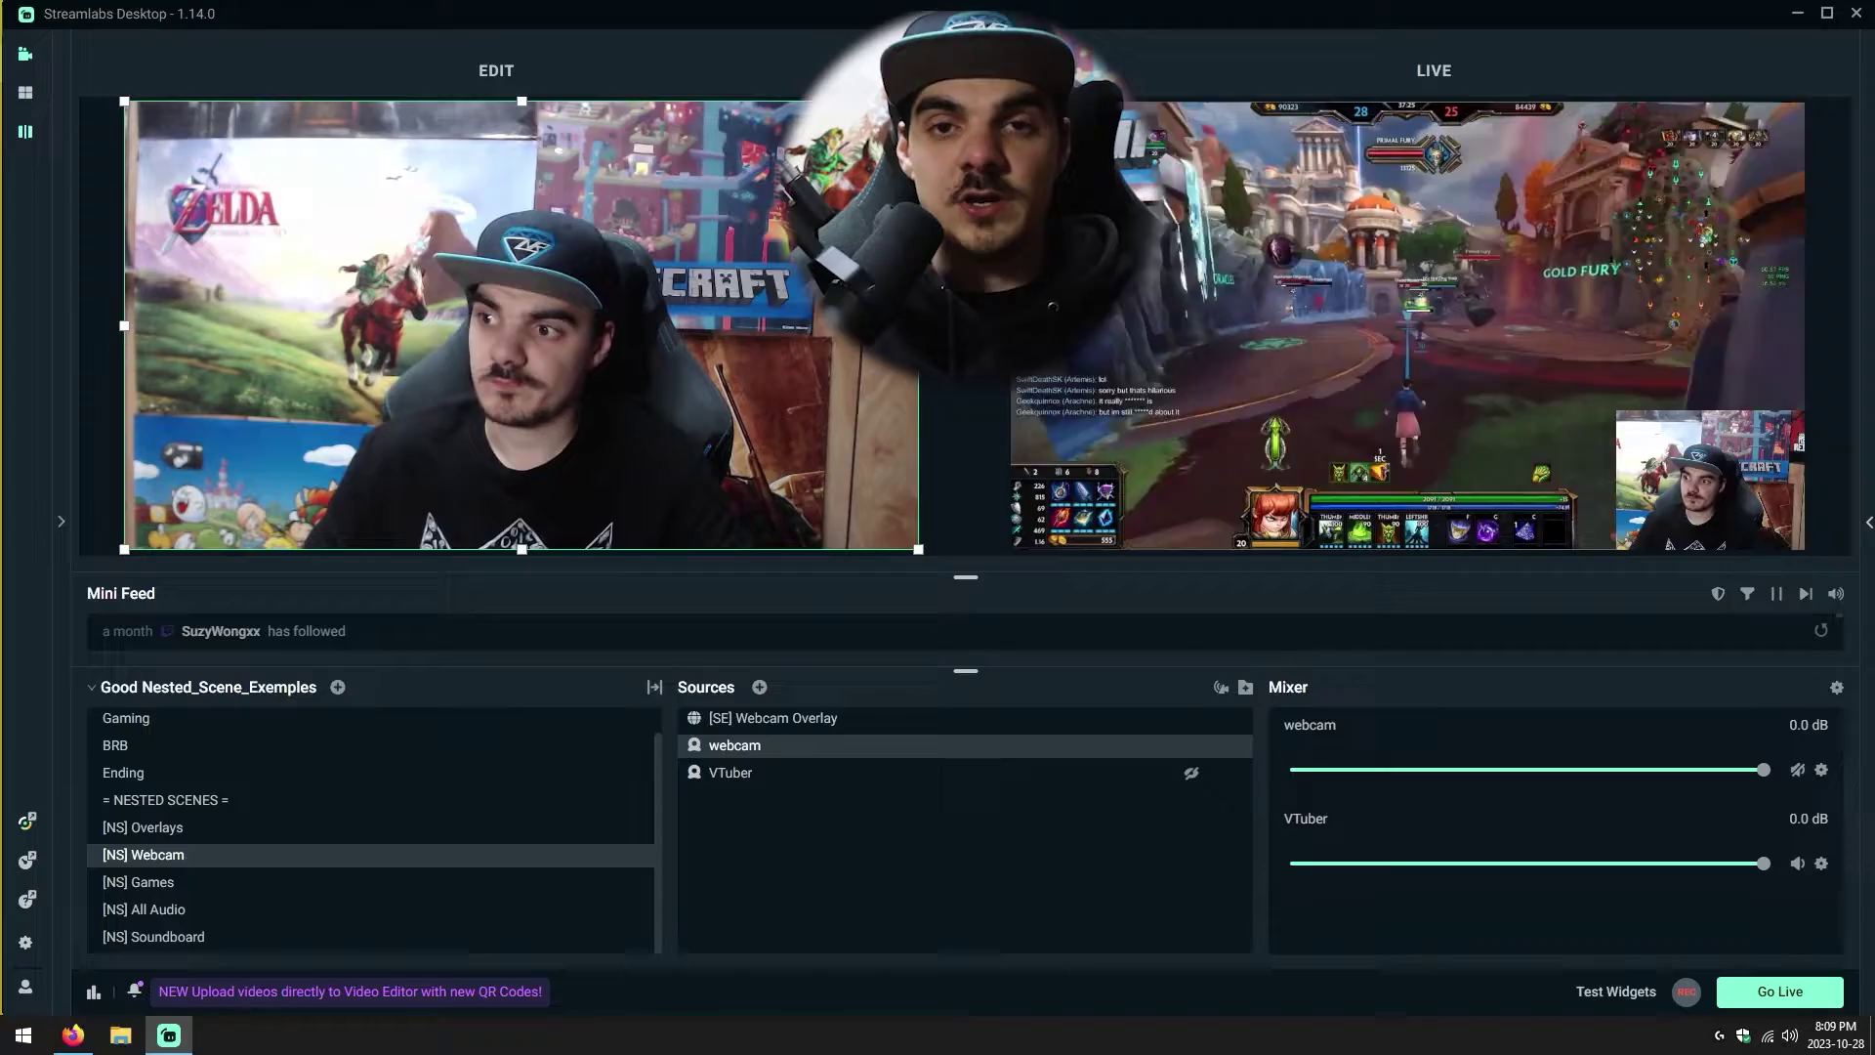
# Fit the webcam source to fill the entire [NS] Webcam canvas.
pyautogui.moveTo(124, 100); pyautogui.dragTo(272, 189)
pyautogui.moveTo(442, 373); pyautogui.dragTo(376, 328)
pyautogui.rightClick(376, 328)
pyautogui.moveTo(467, 476)
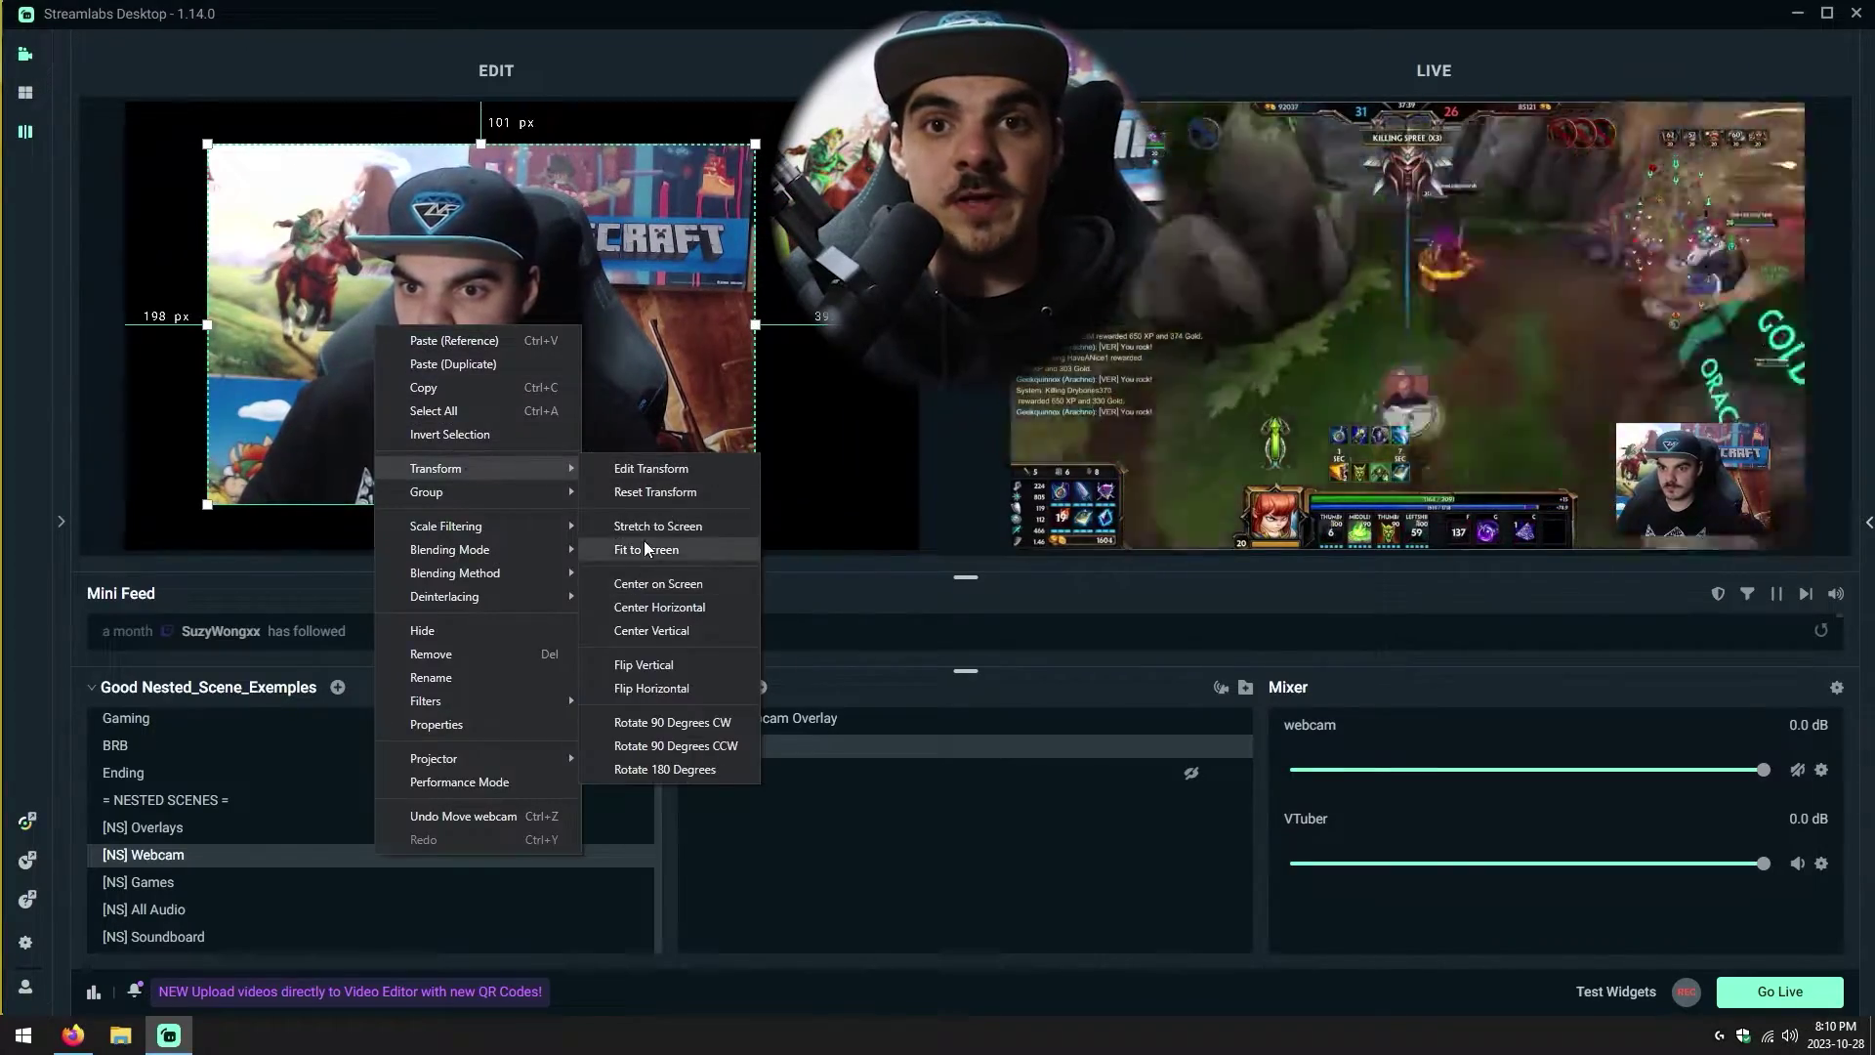
pyautogui.click(639, 544)
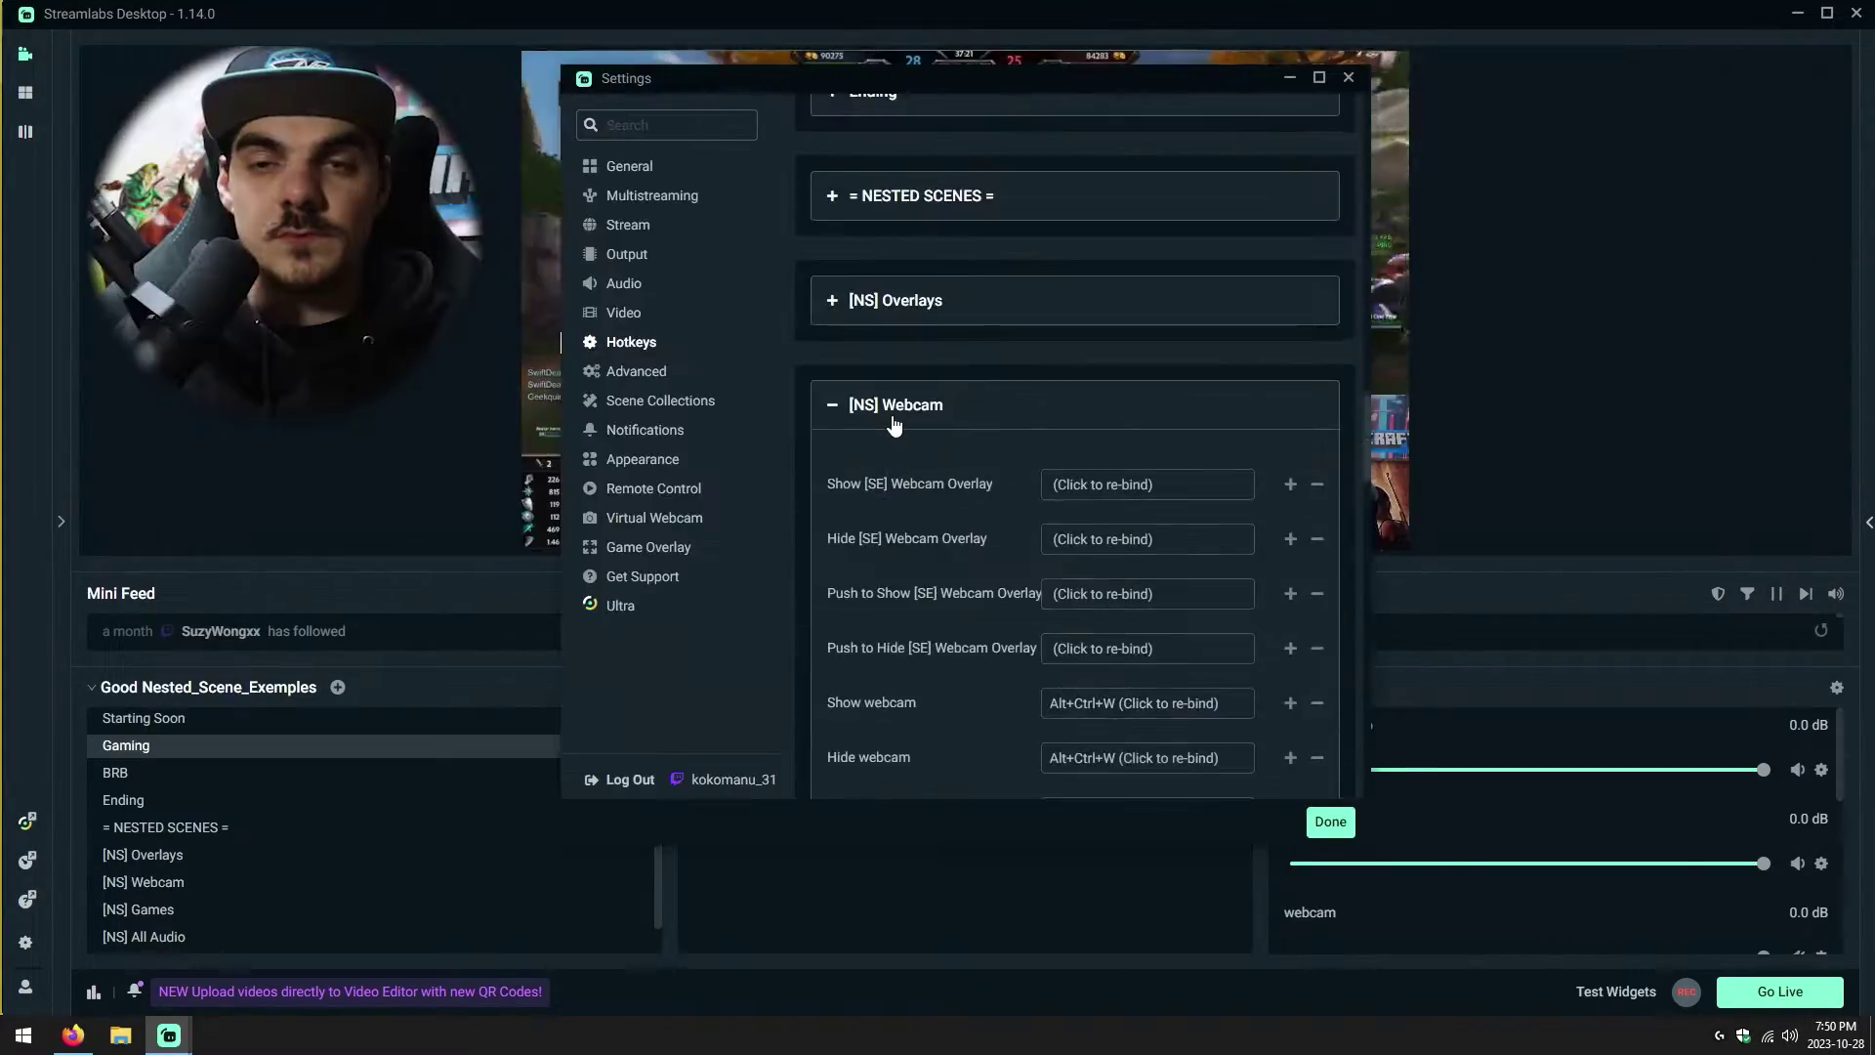
# Scroll through the Hotkeys list of show/hide shortcuts for every nested scene and source.
pyautogui.scroll(-5, 920, 428)
pyautogui.scroll(2, 920, 428)
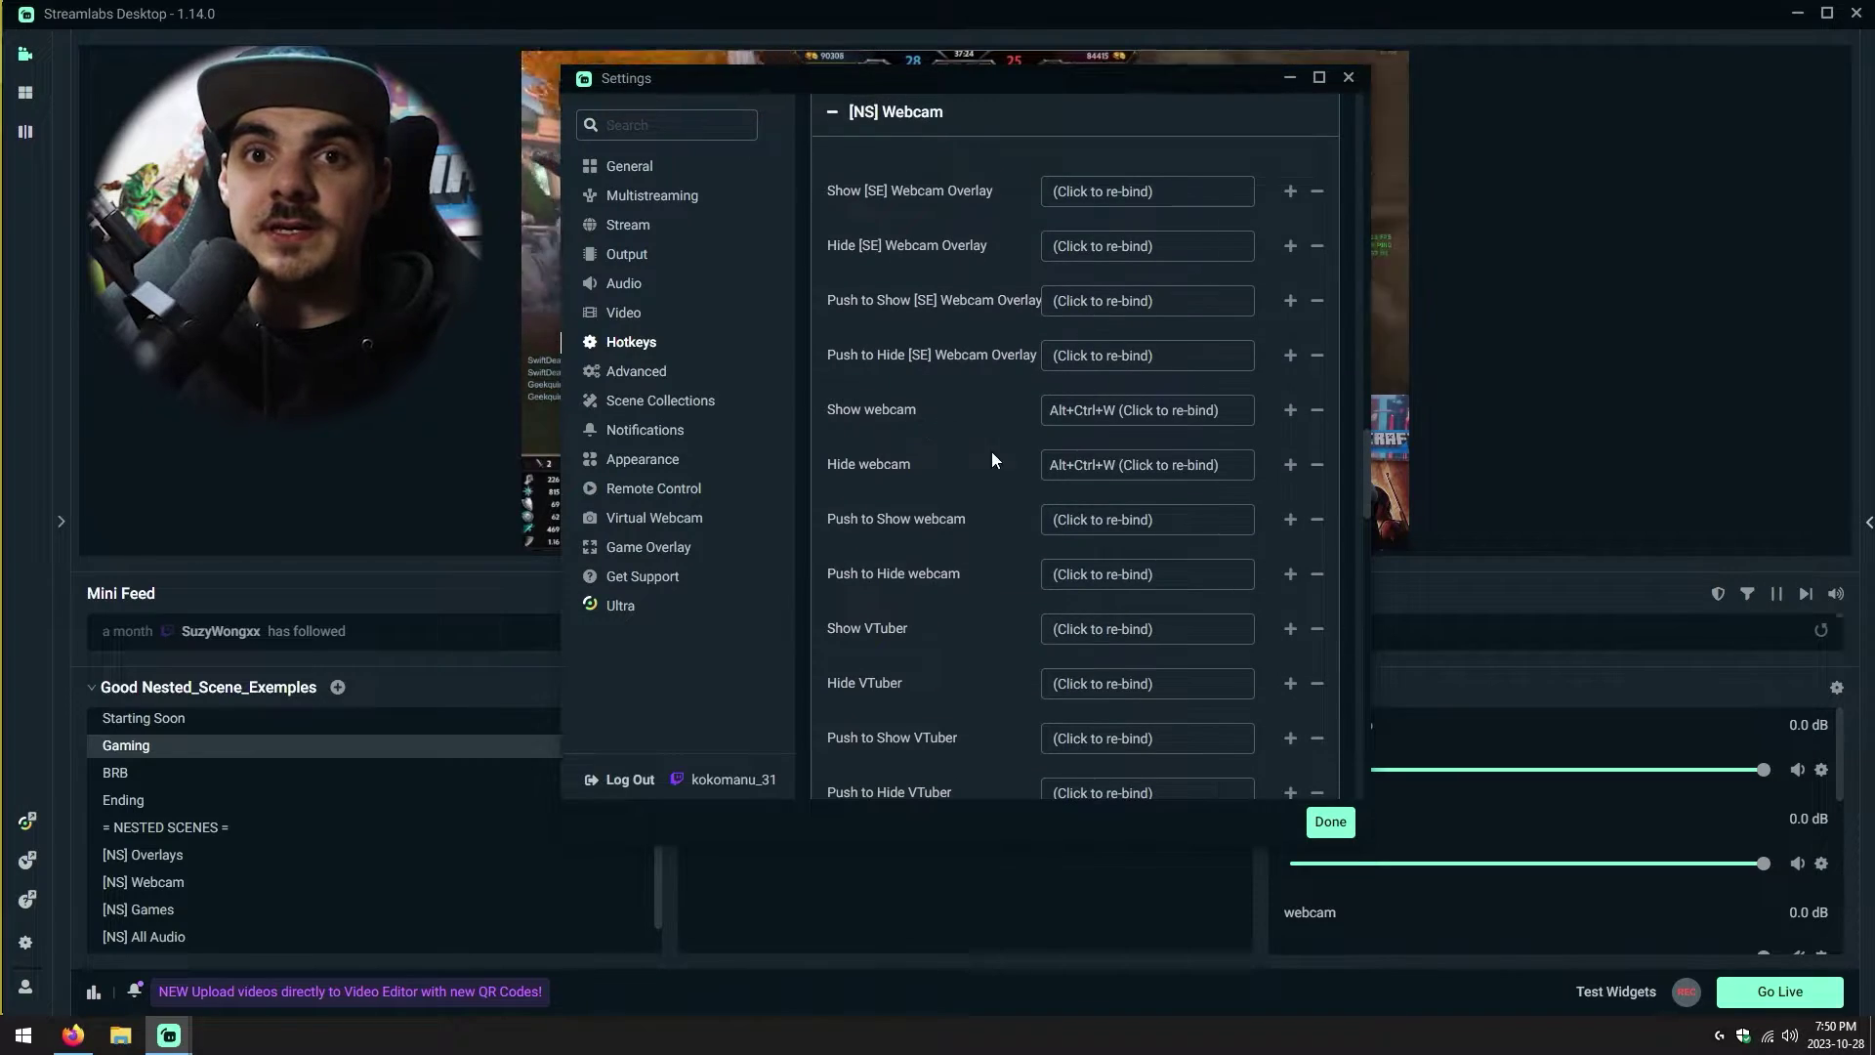
pyautogui.scroll(-10, 940, 461)
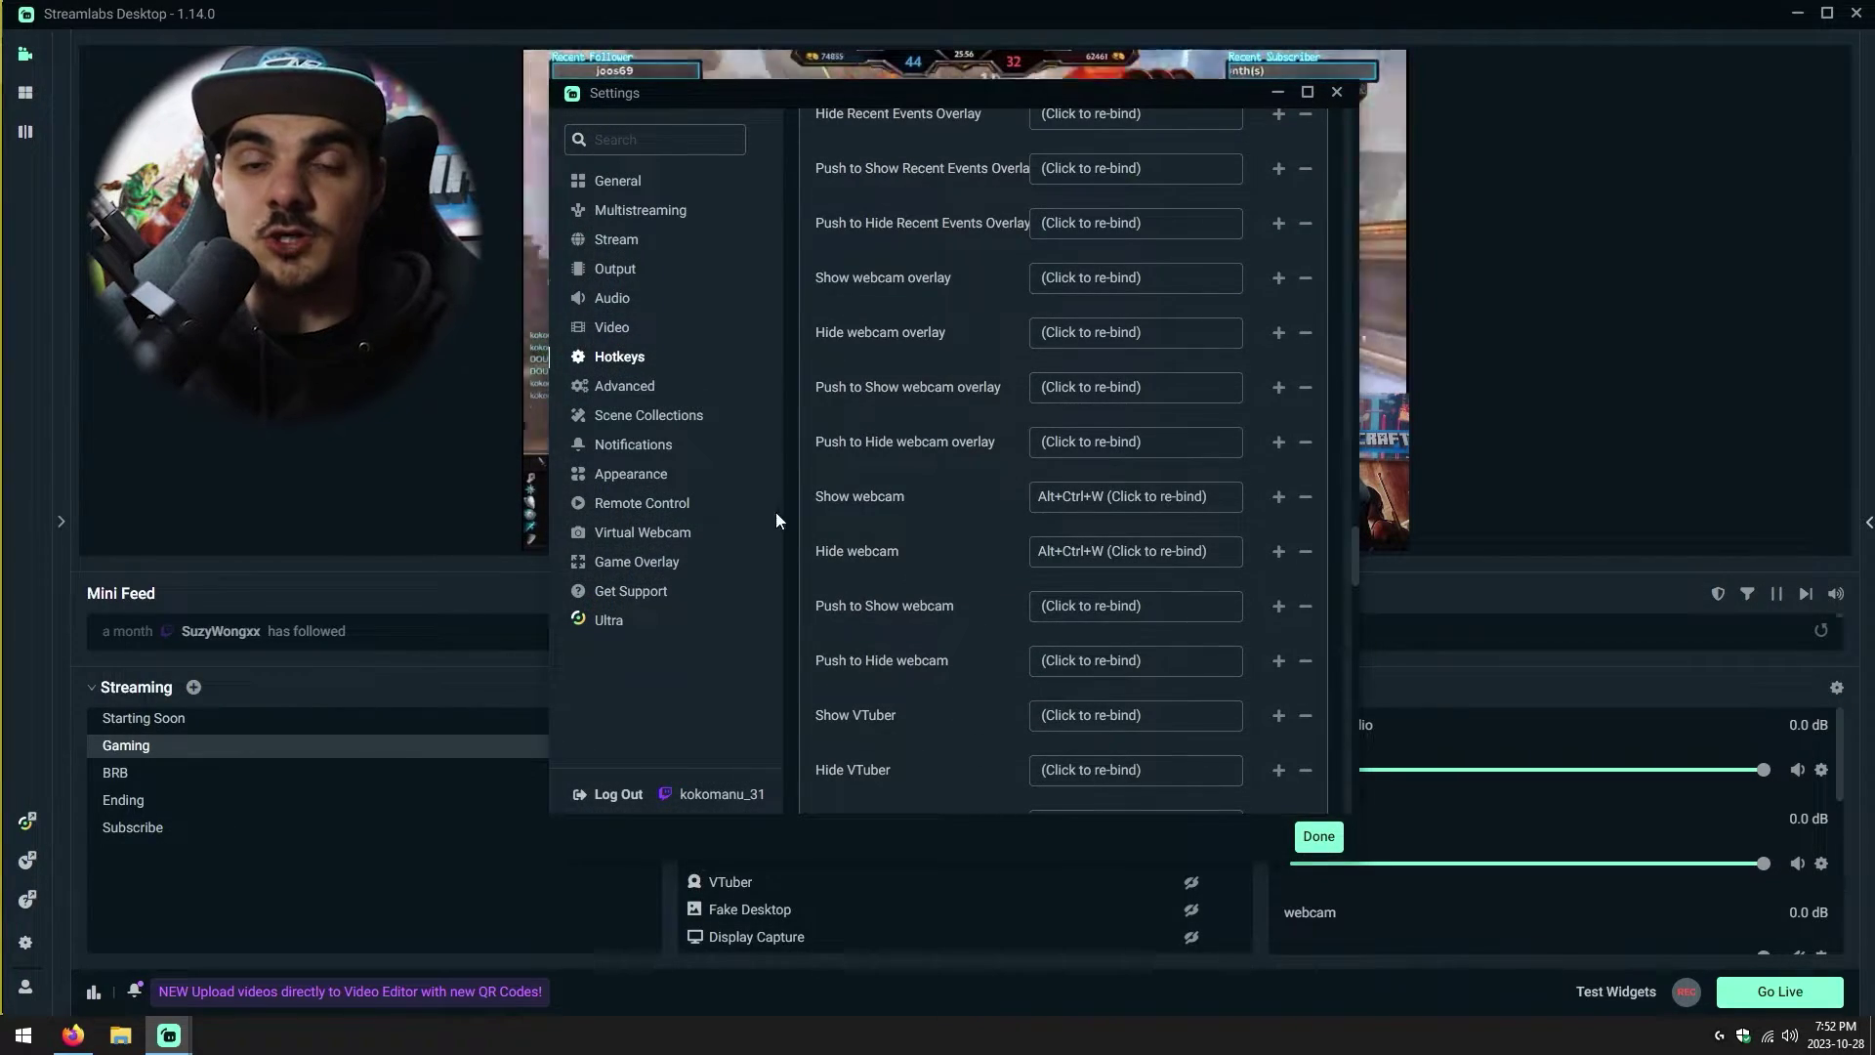
pyautogui.scroll(-10, 1012, 489)
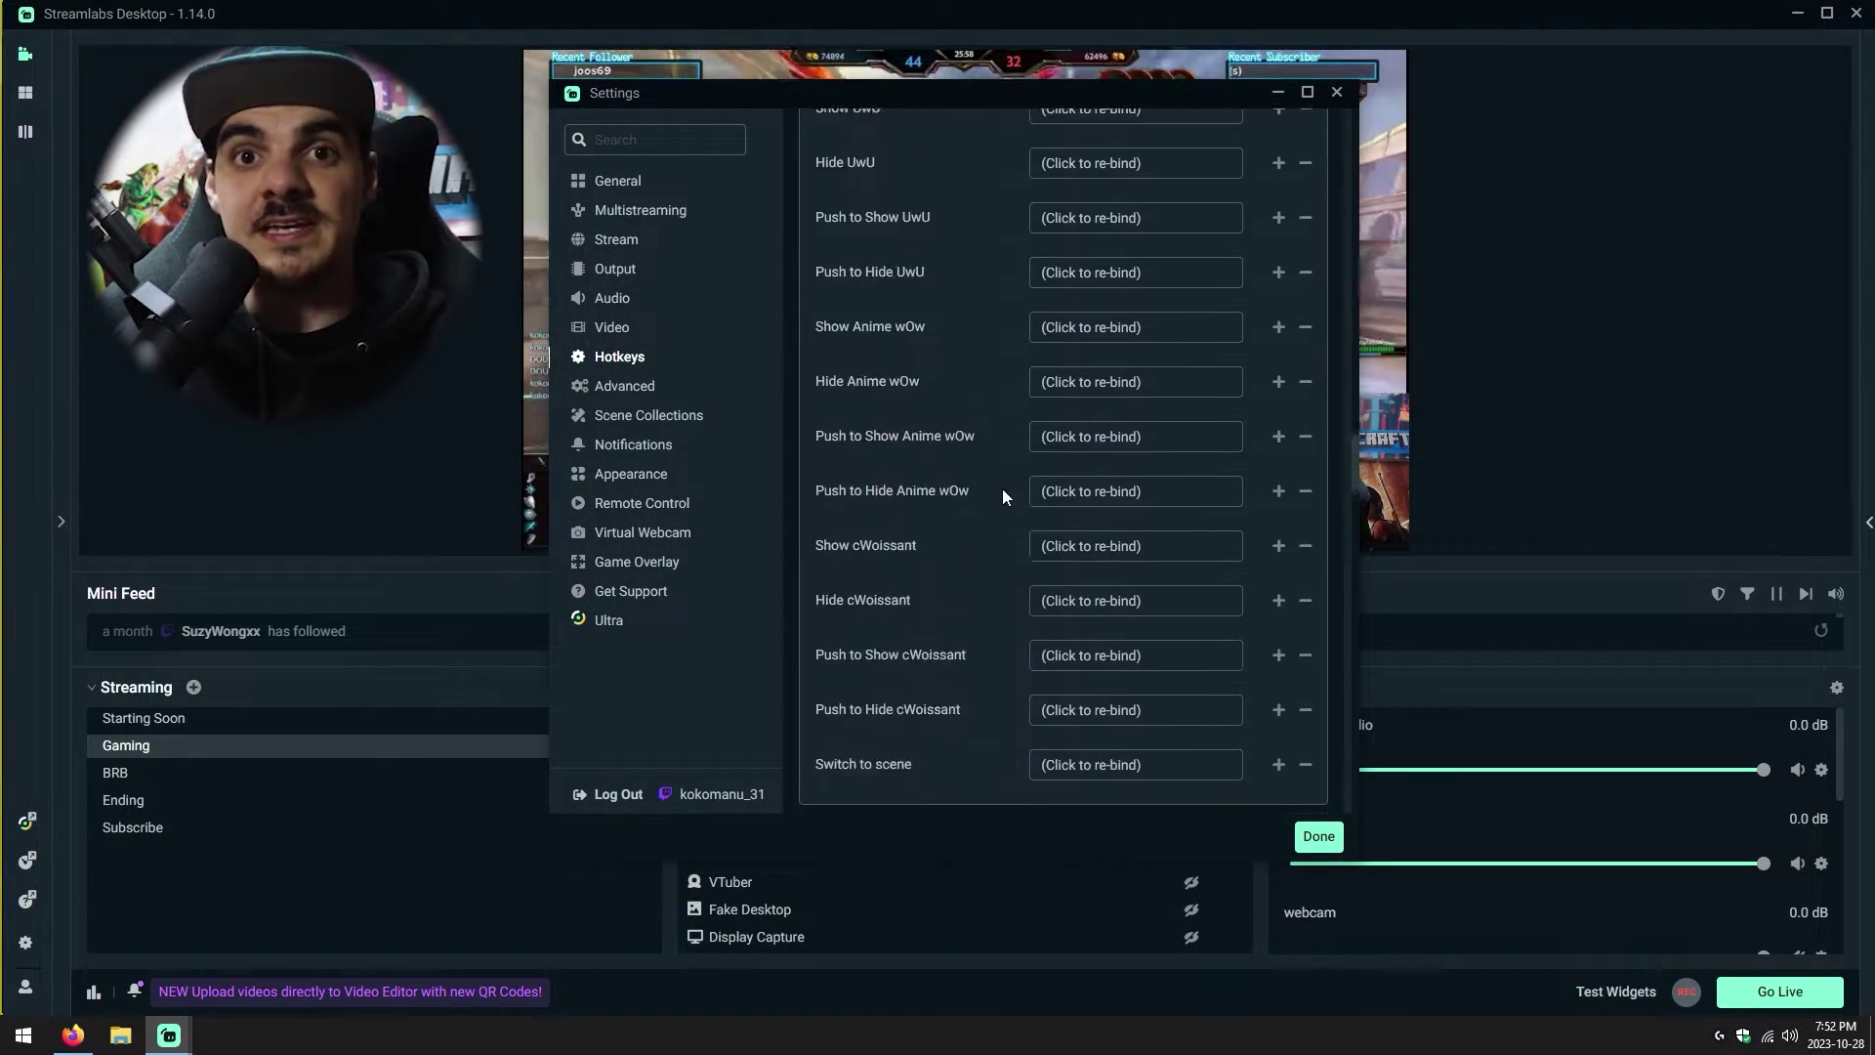
pyautogui.scroll(10, 1006, 488)
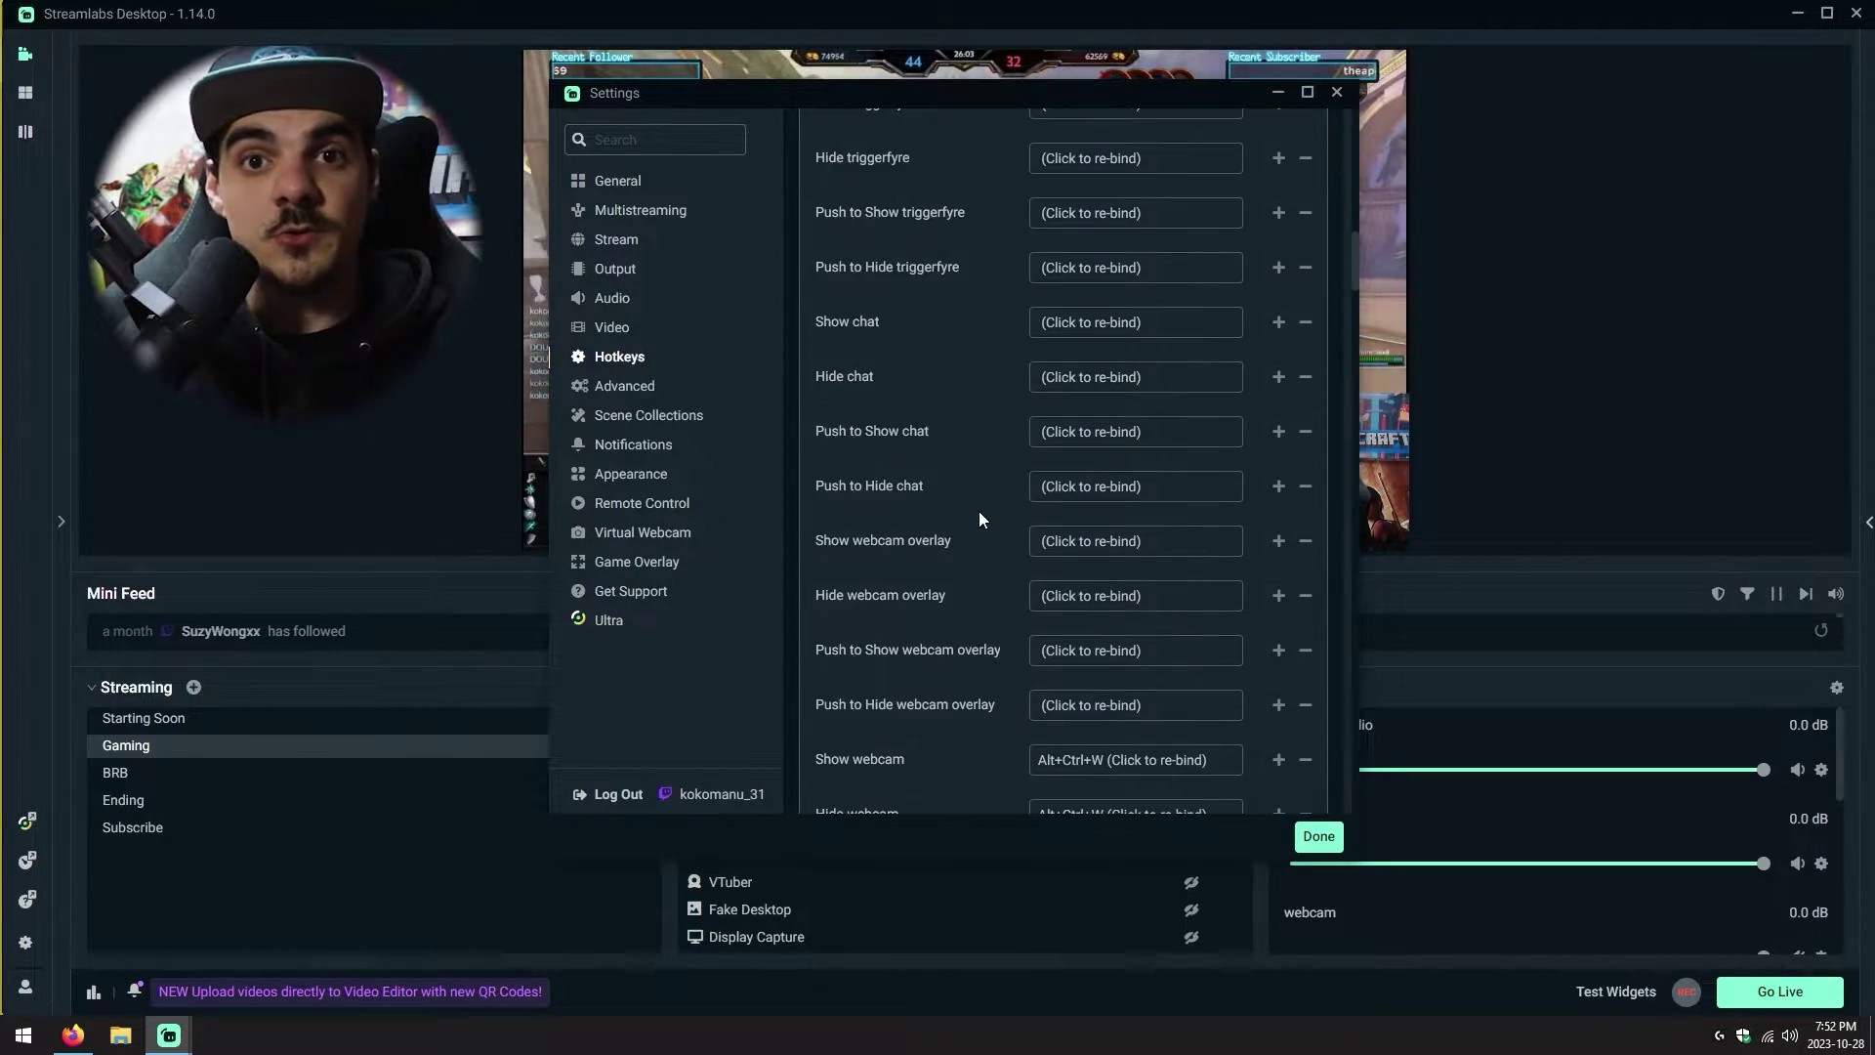
pyautogui.scroll(-2, 1035, 556)
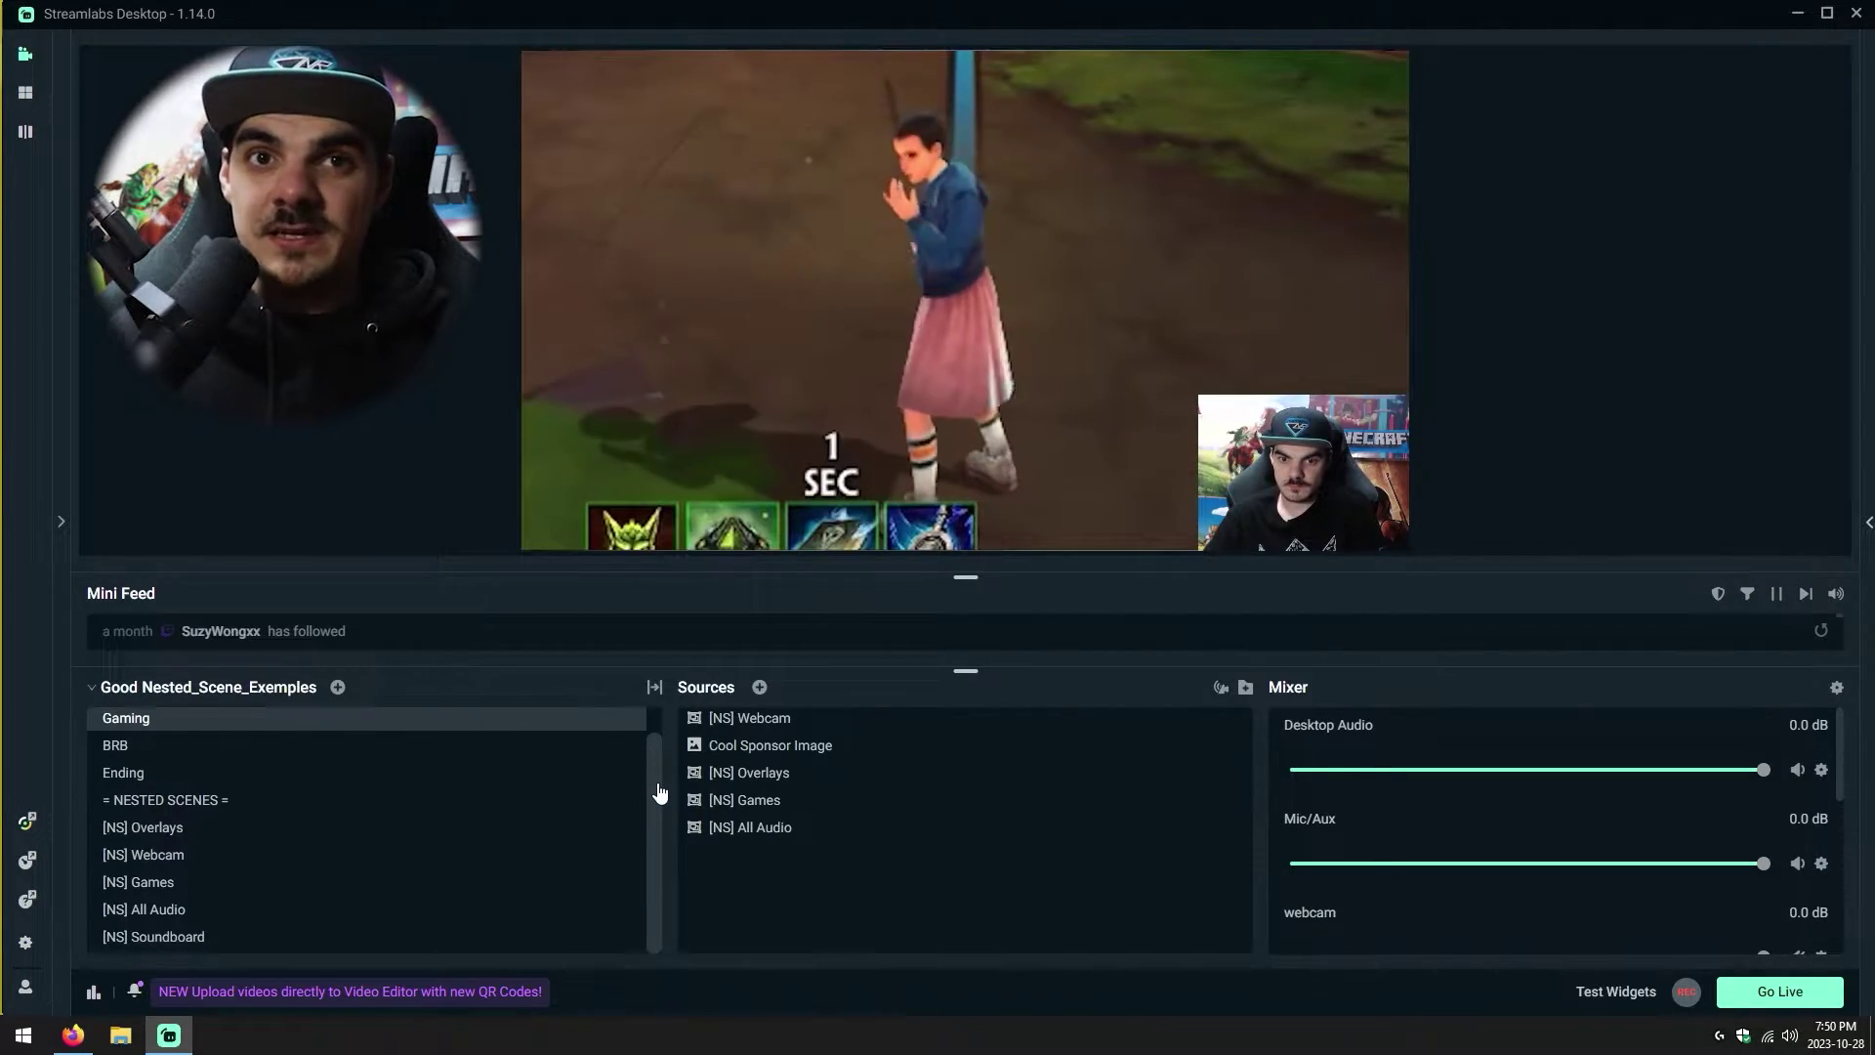
pyautogui.scroll(-1, 654, 761)
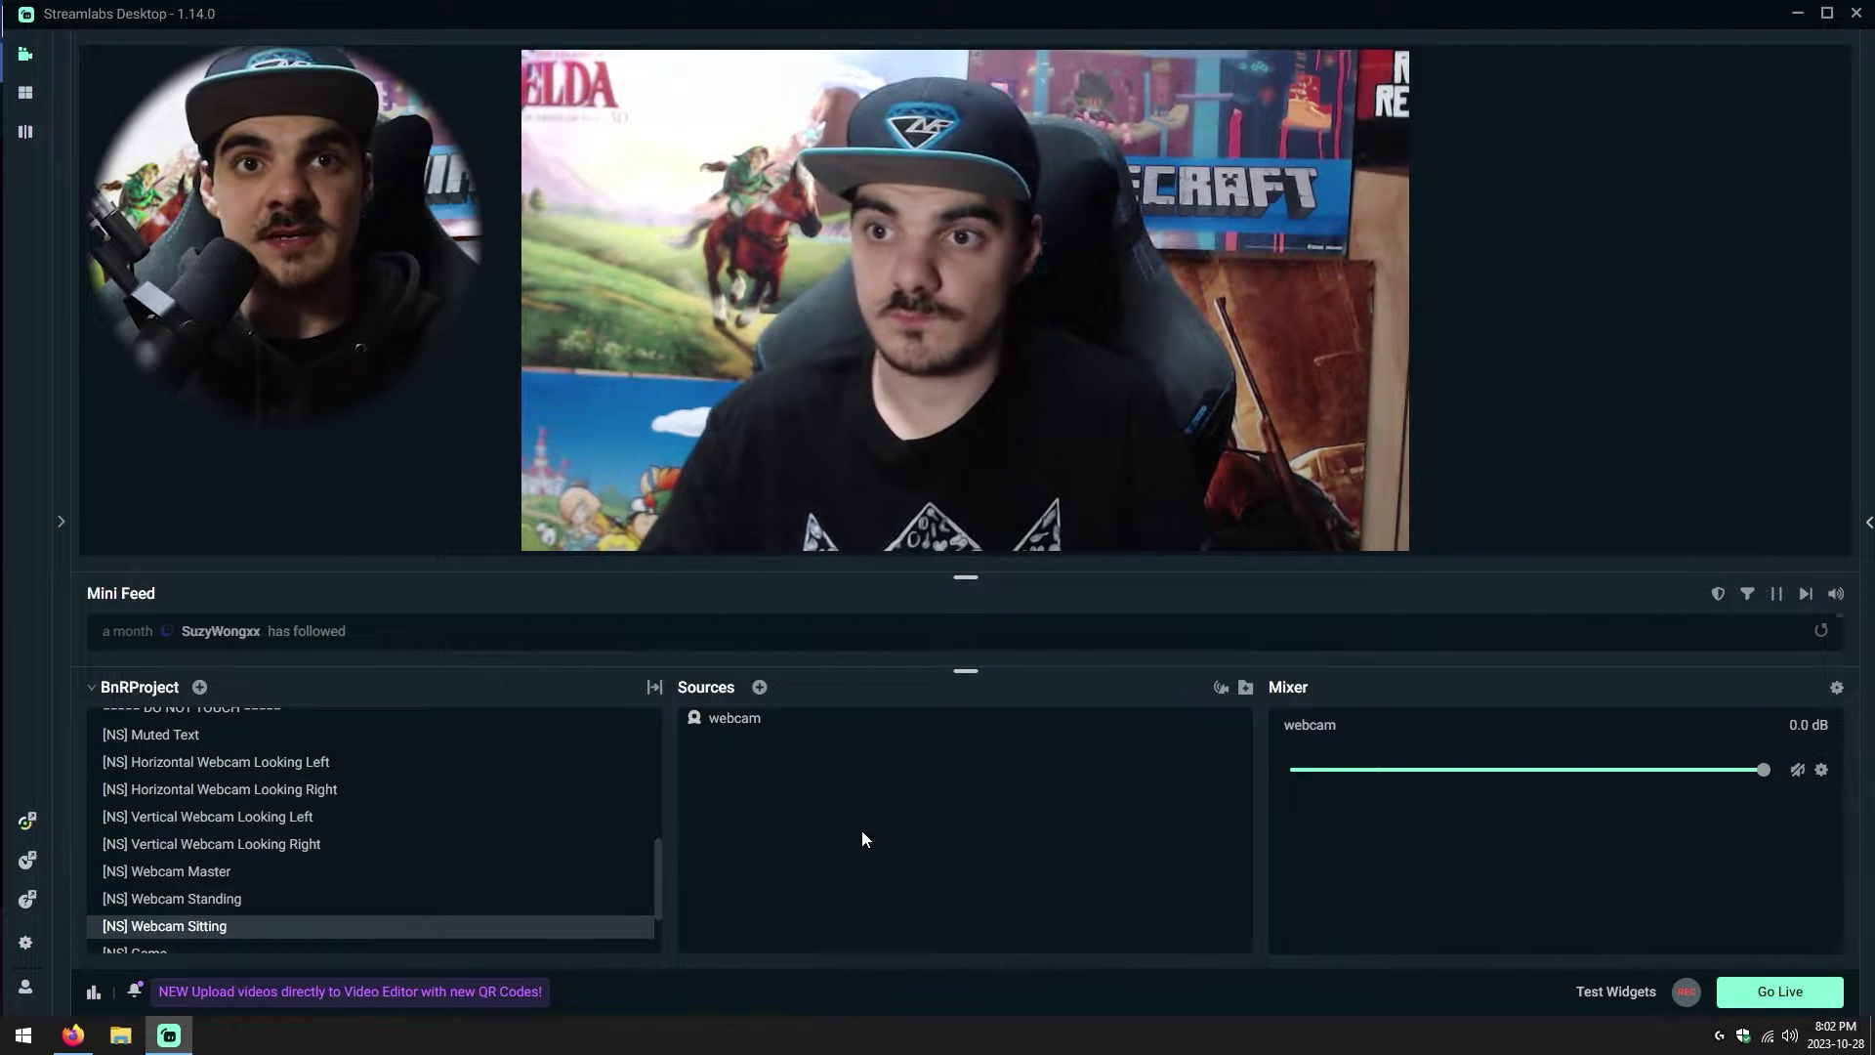
# Preview [NS] Webcam Standing, [NS] Webcam Master, and Vertical Webcam Looking Right and Left.
pyautogui.click(264, 905)
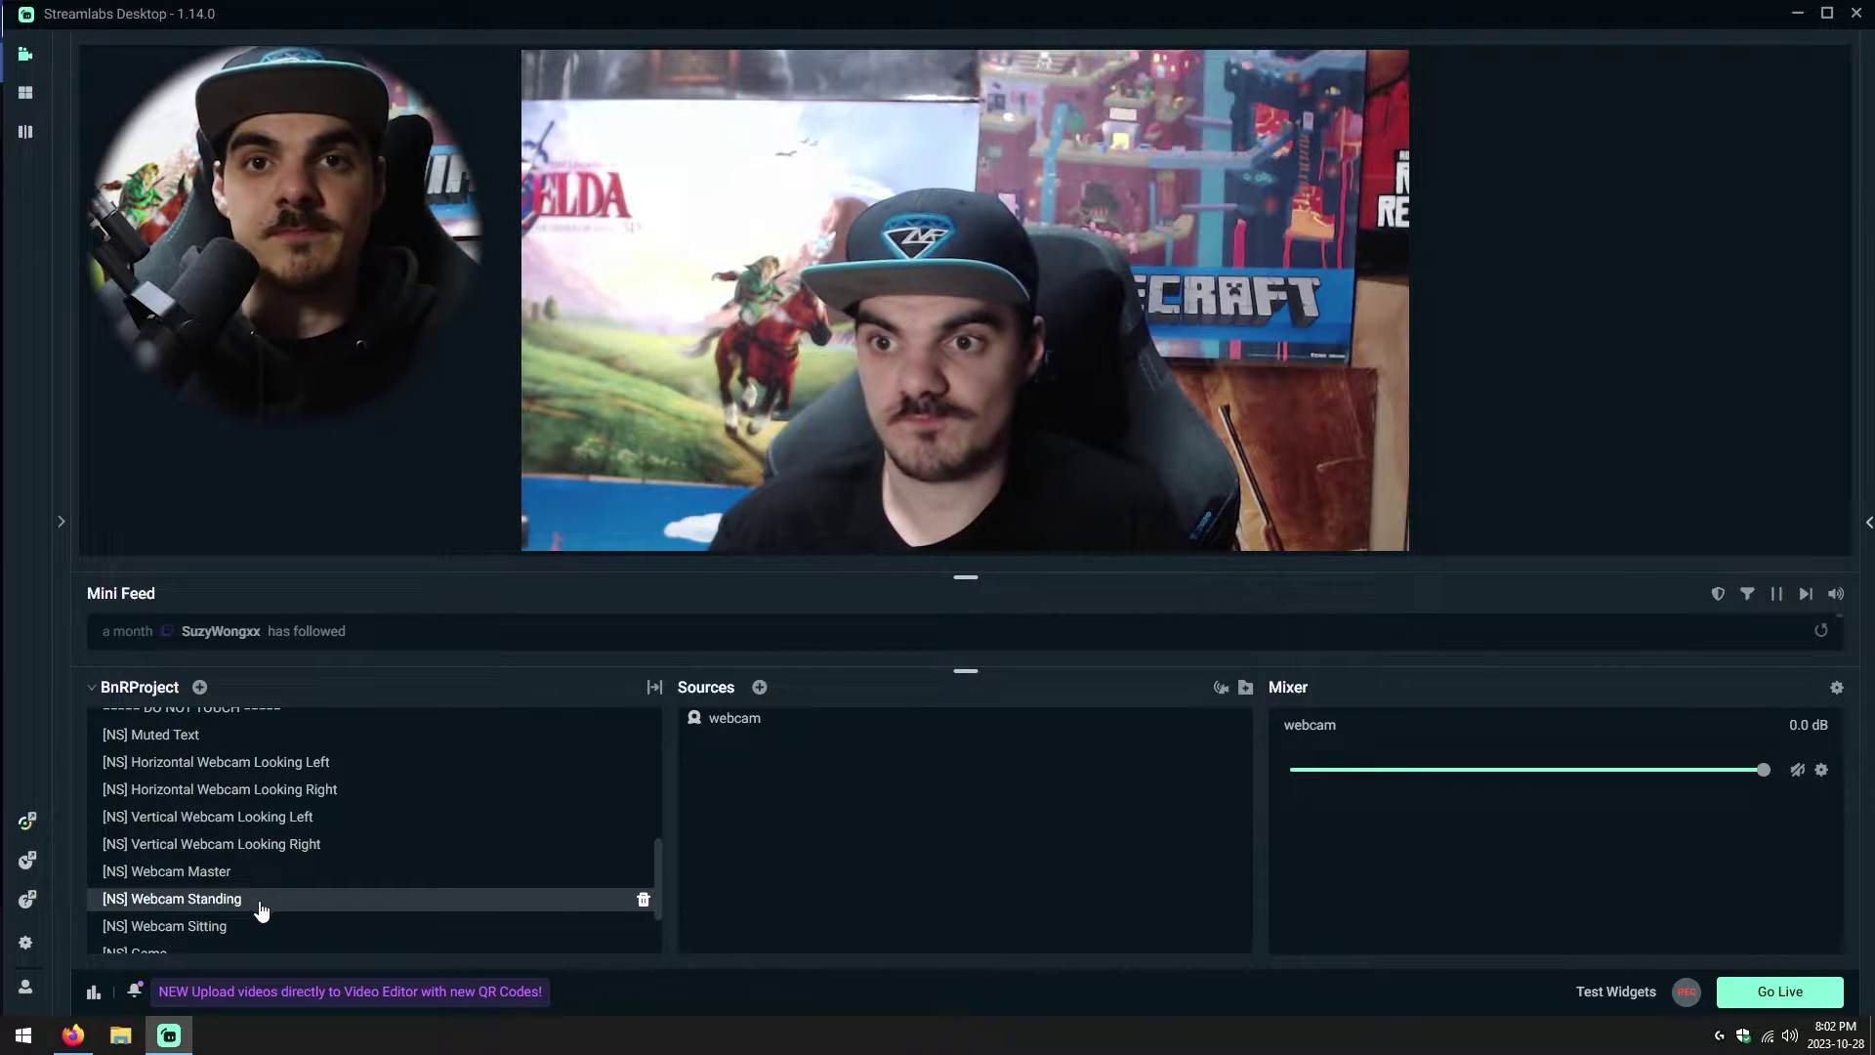
pyautogui.click(195, 871)
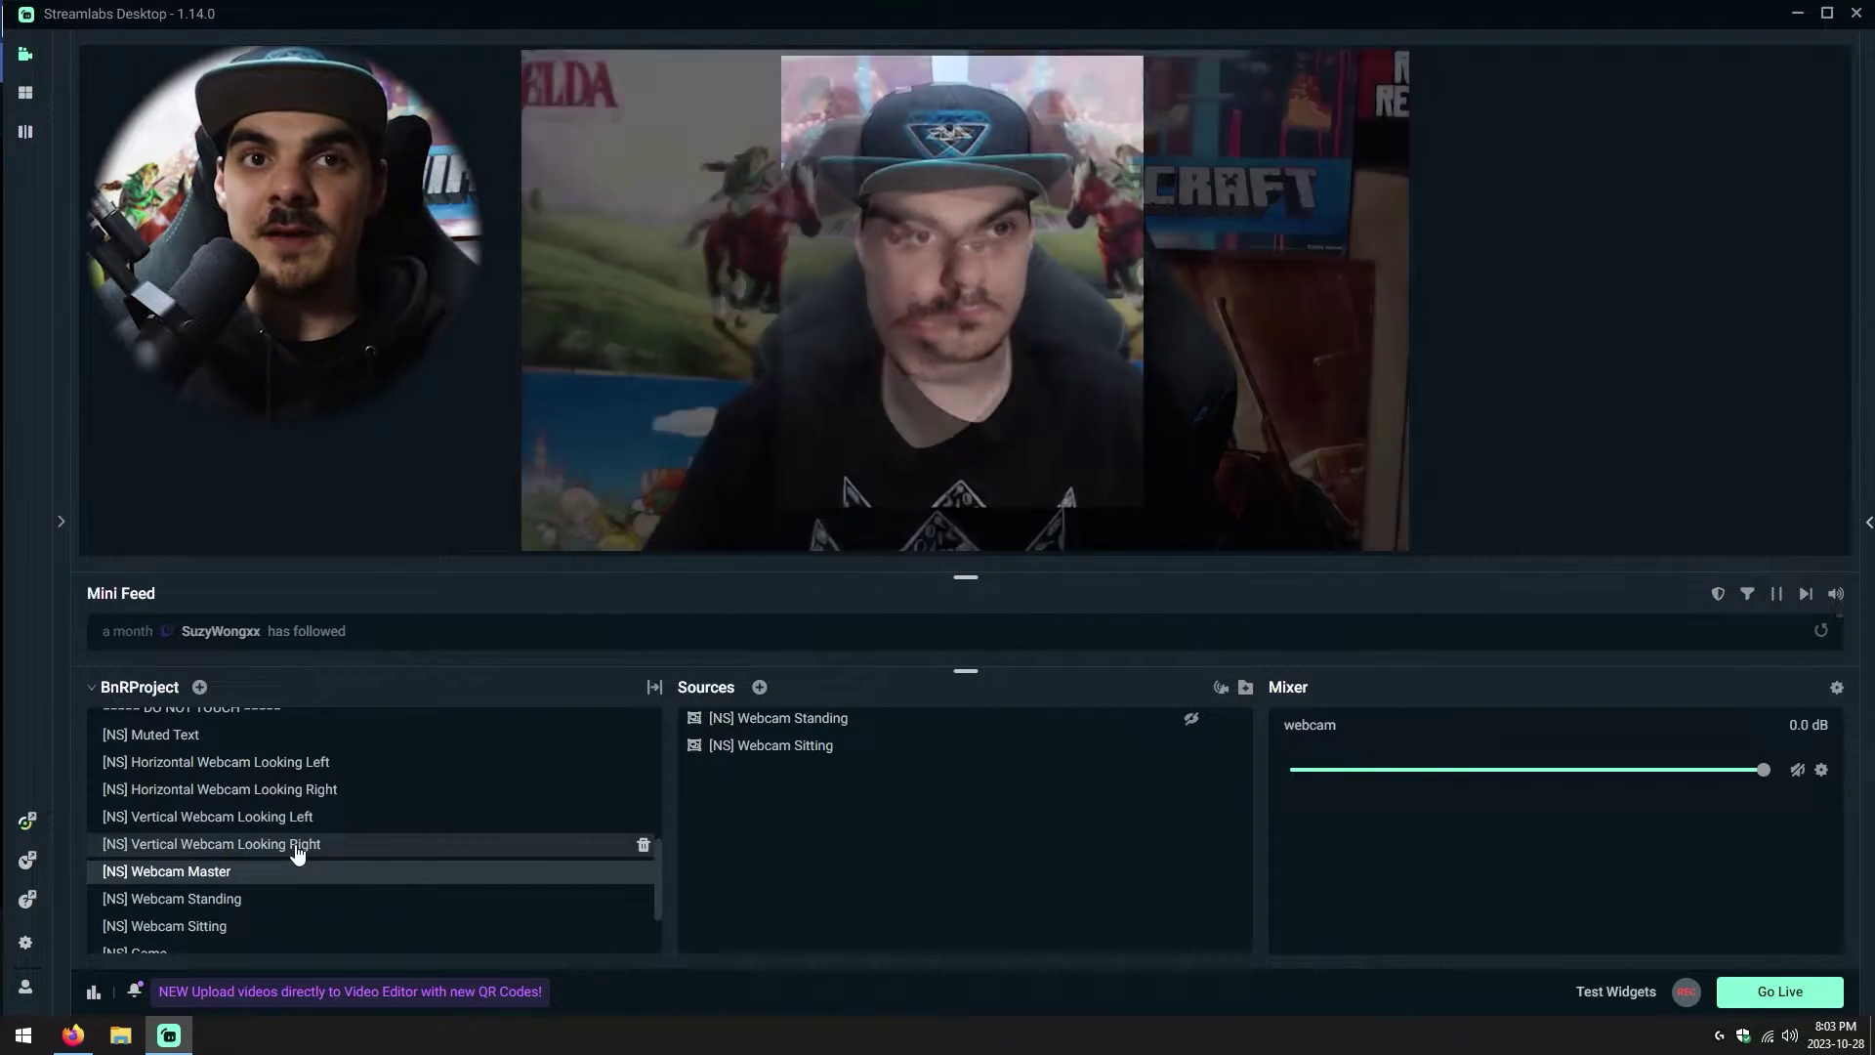
pyautogui.click(298, 845)
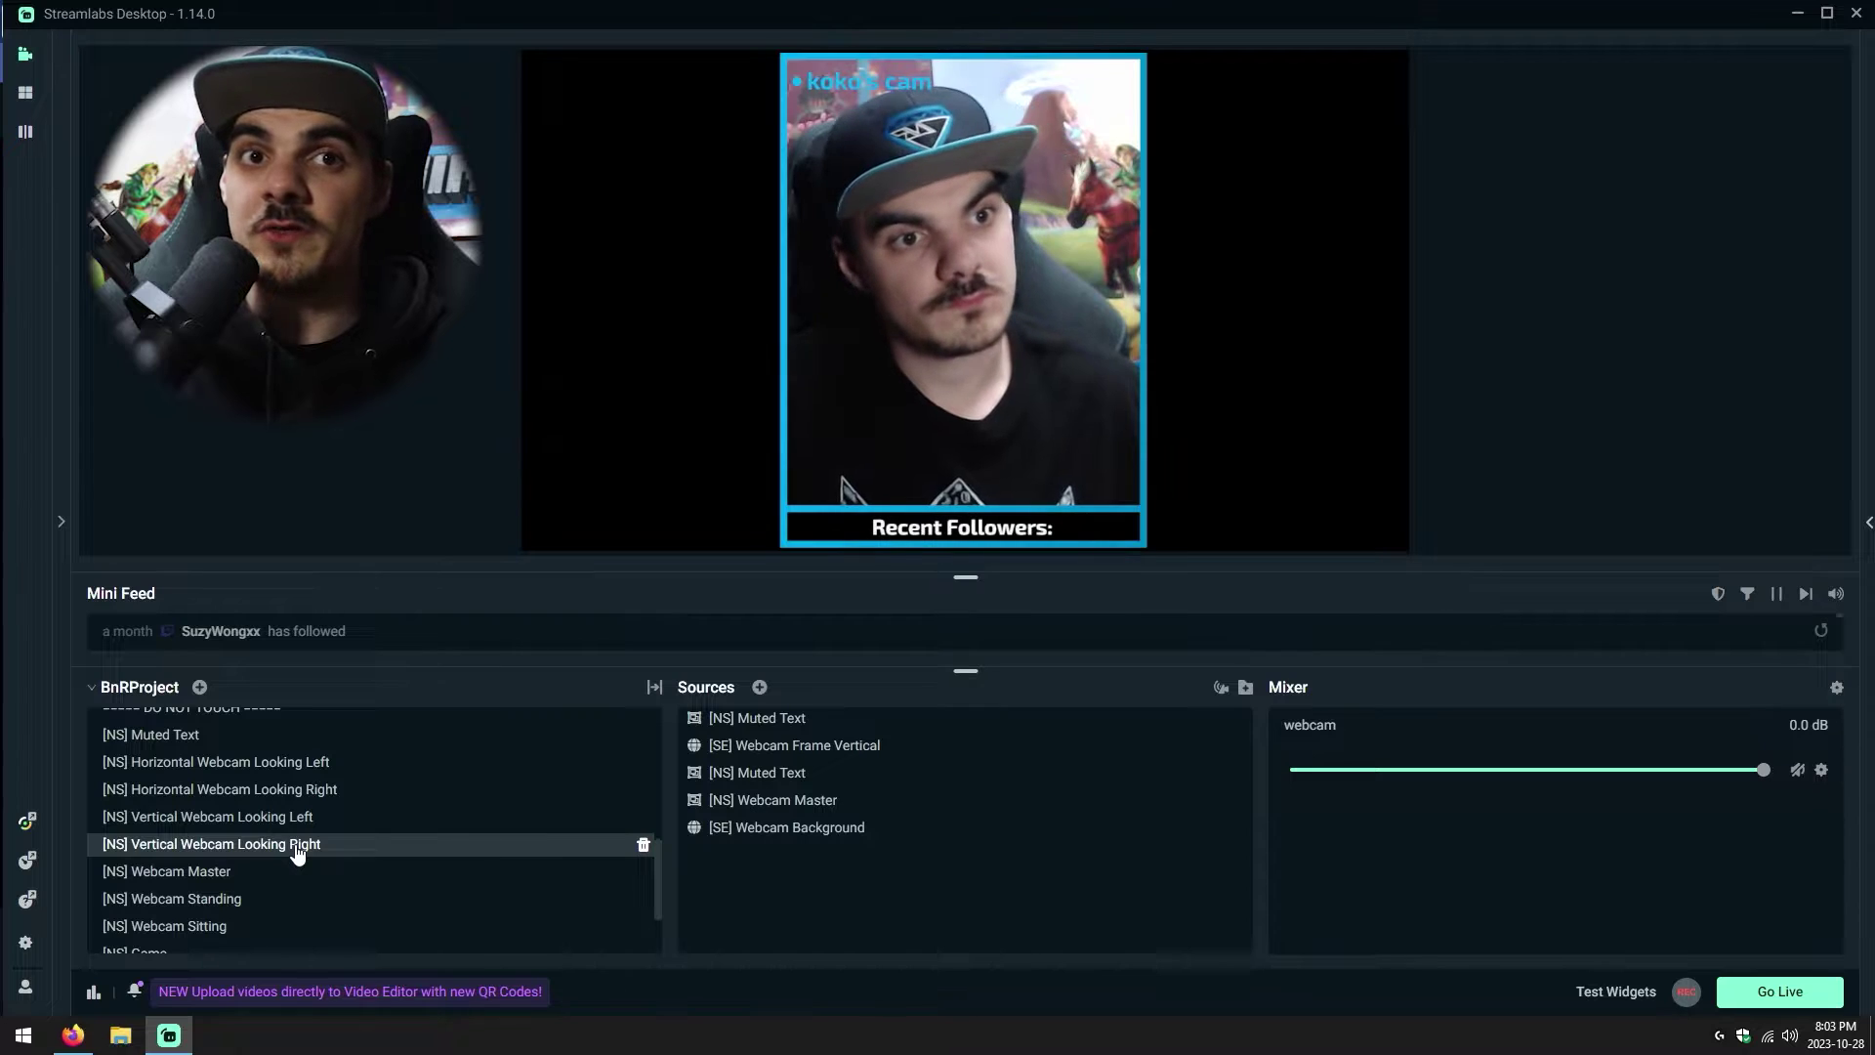
pyautogui.click(308, 822)
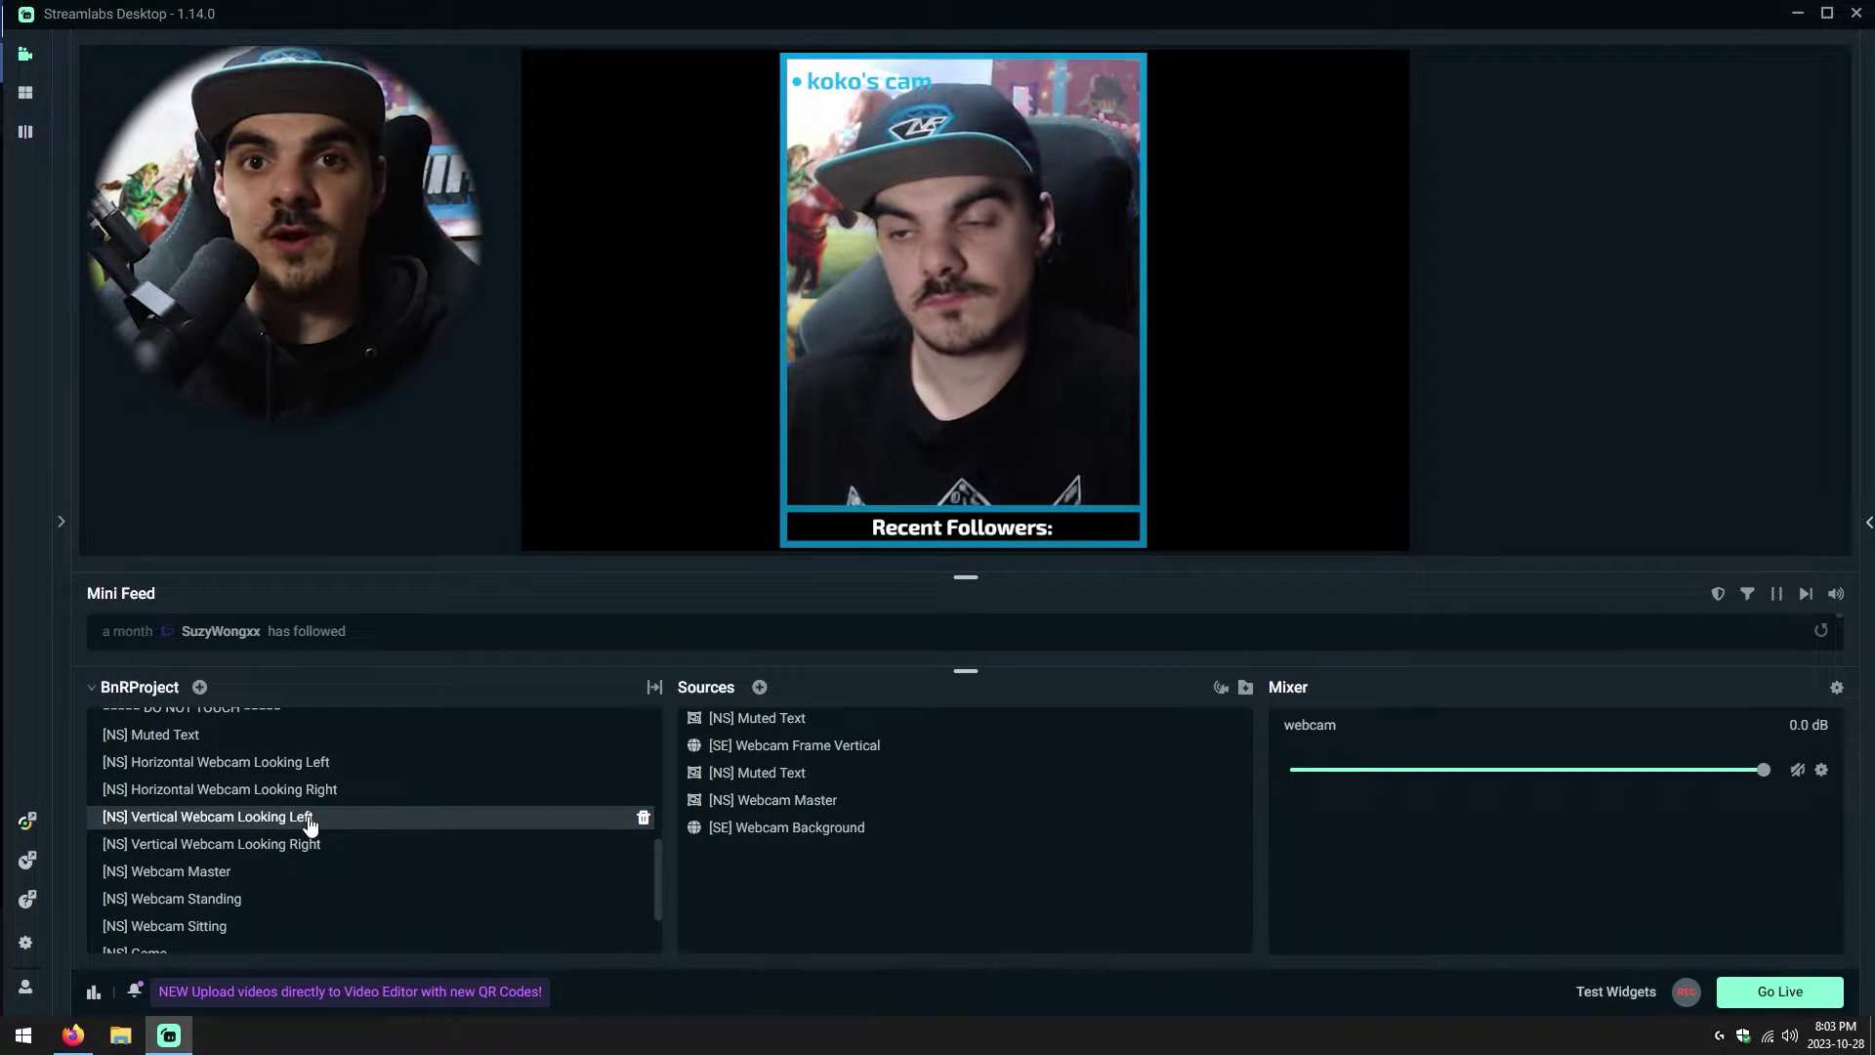
# Preview Horizontal Webcam Looking Right and Left, then the Game Vertical Left scene.
pyautogui.click(317, 800)
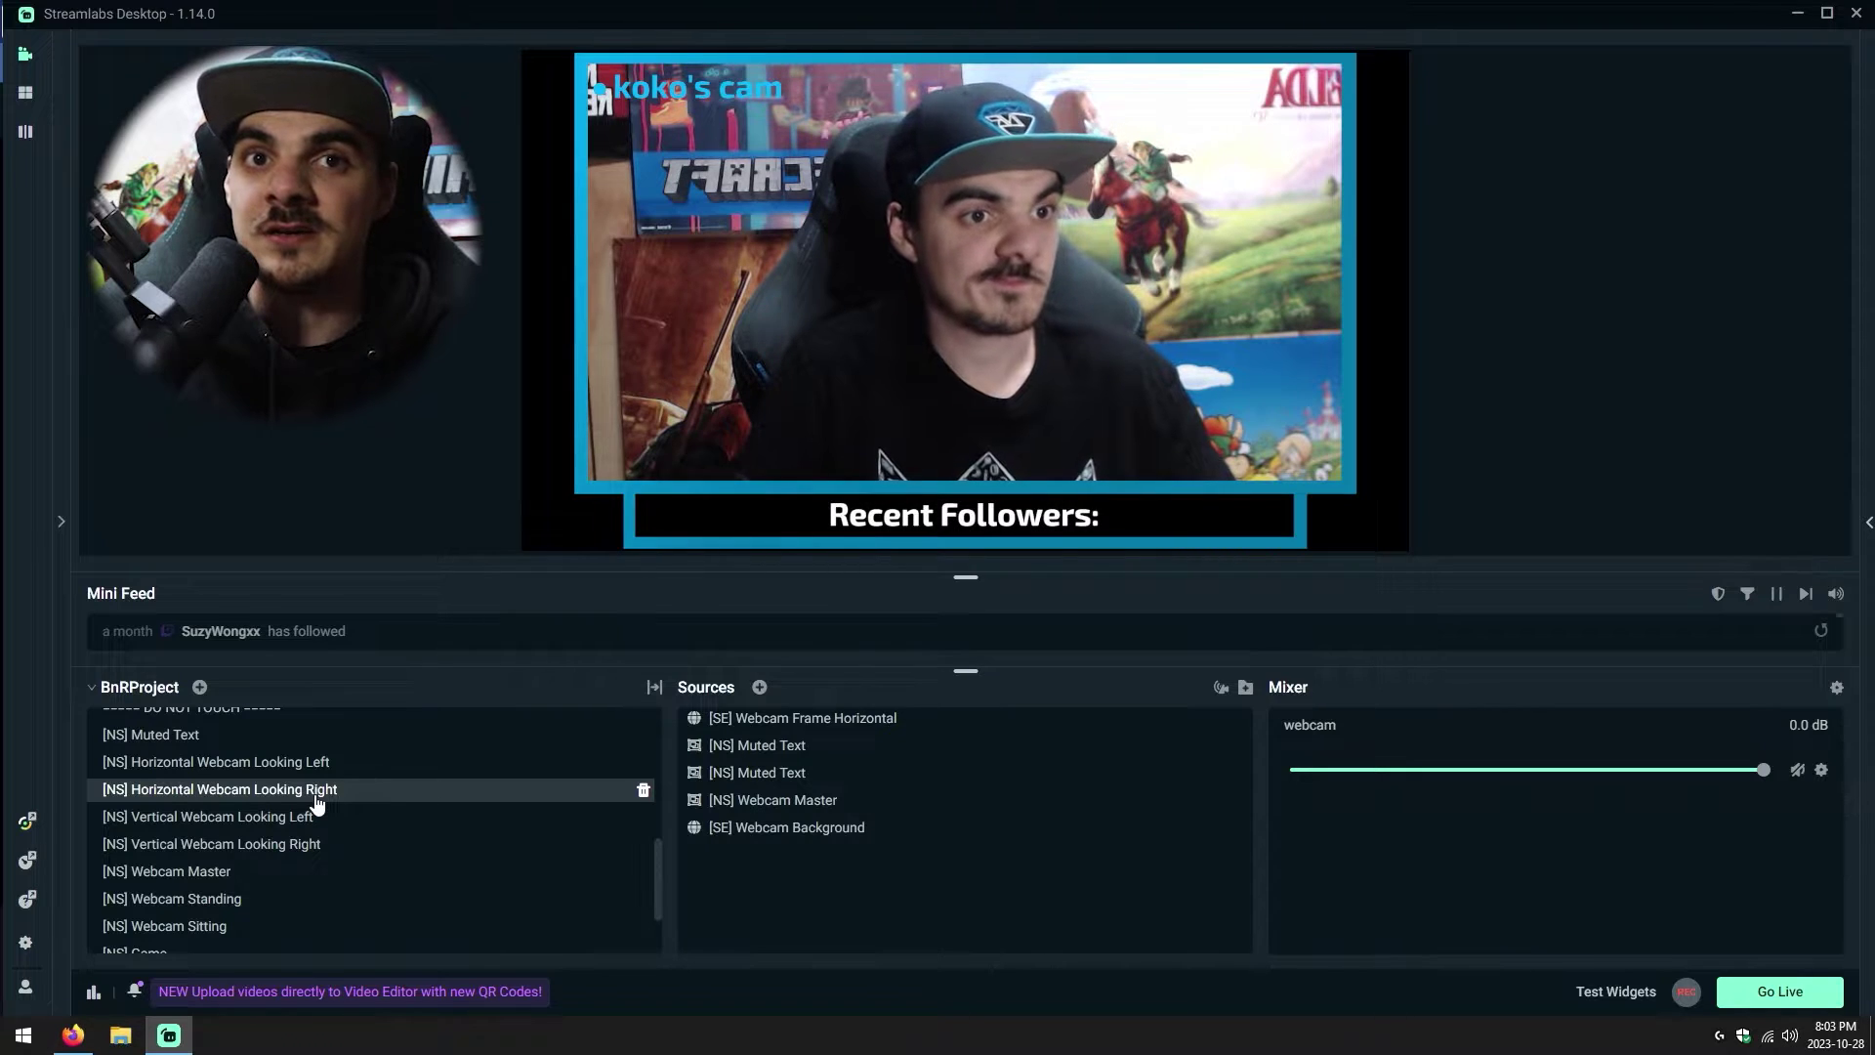
pyautogui.click(327, 764)
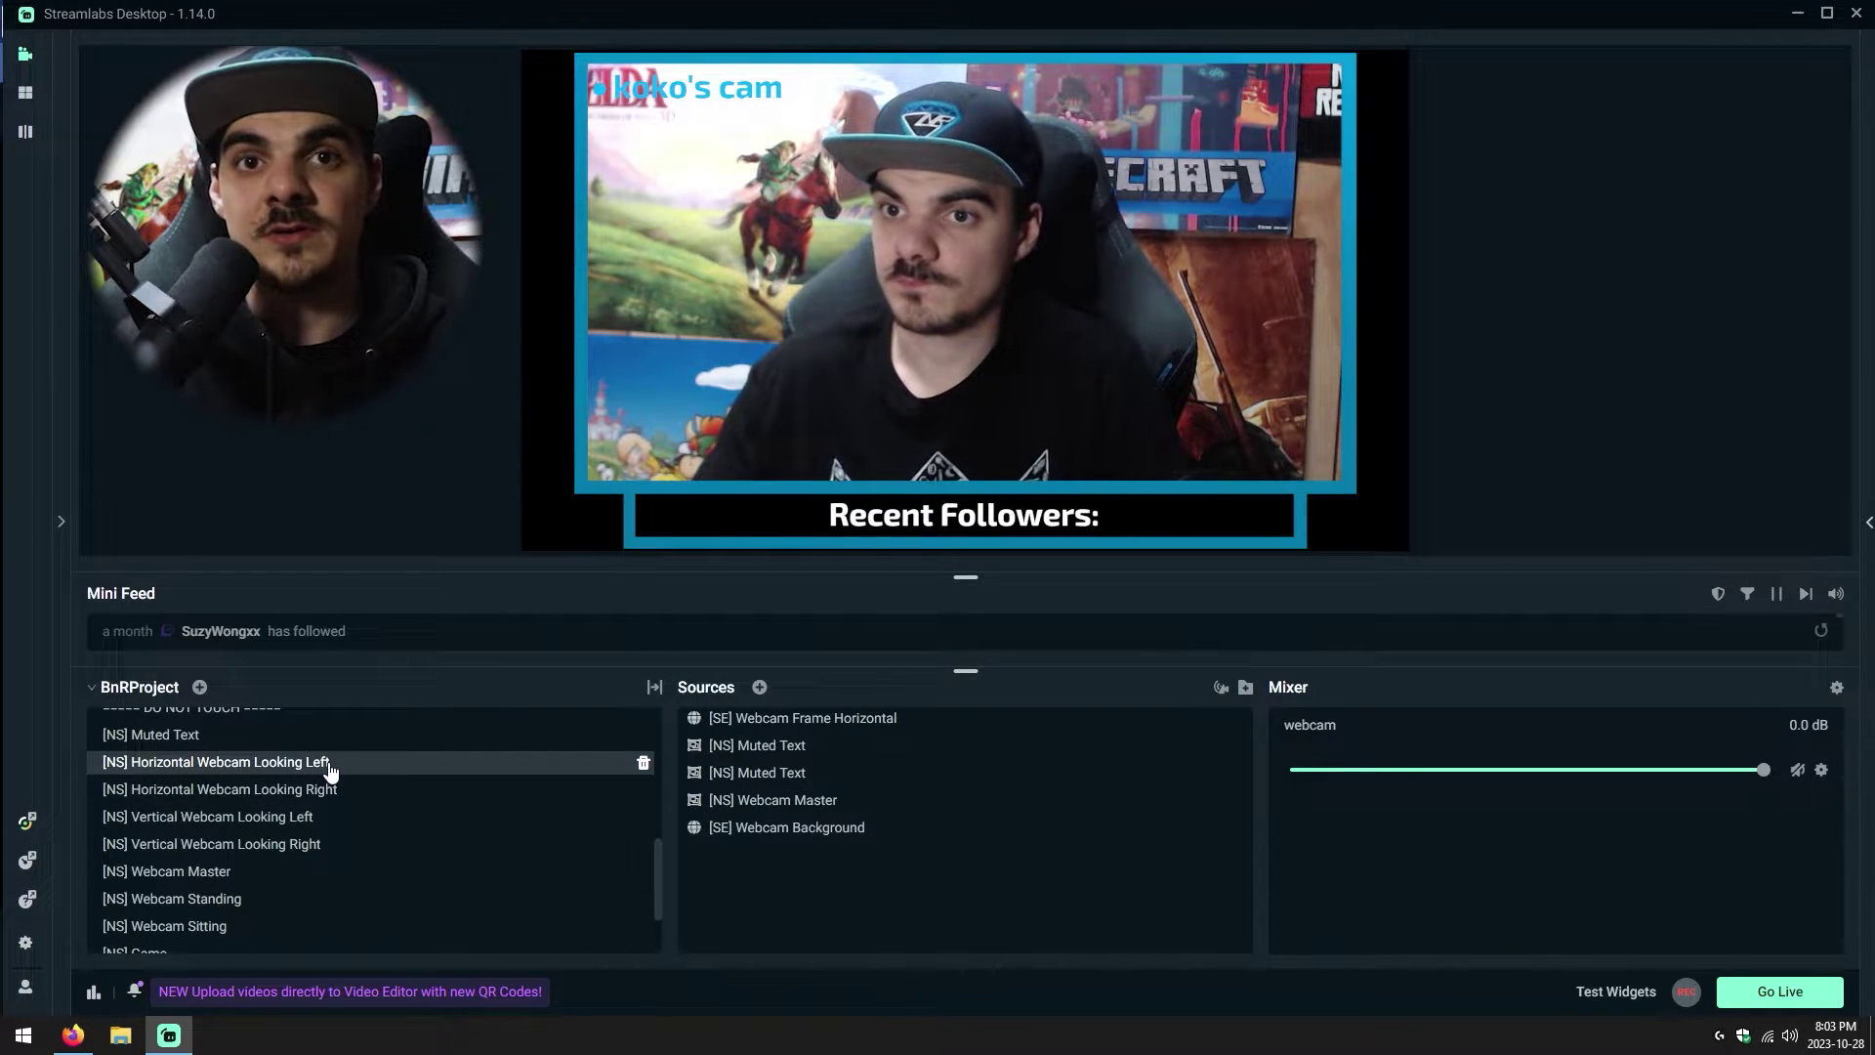
pyautogui.scroll(5, 293, 776)
pyautogui.click(252, 745)
# Alternate between Game Vertical Left and Right, then select the webcam in the Edit preview.
pyautogui.click(251, 776)
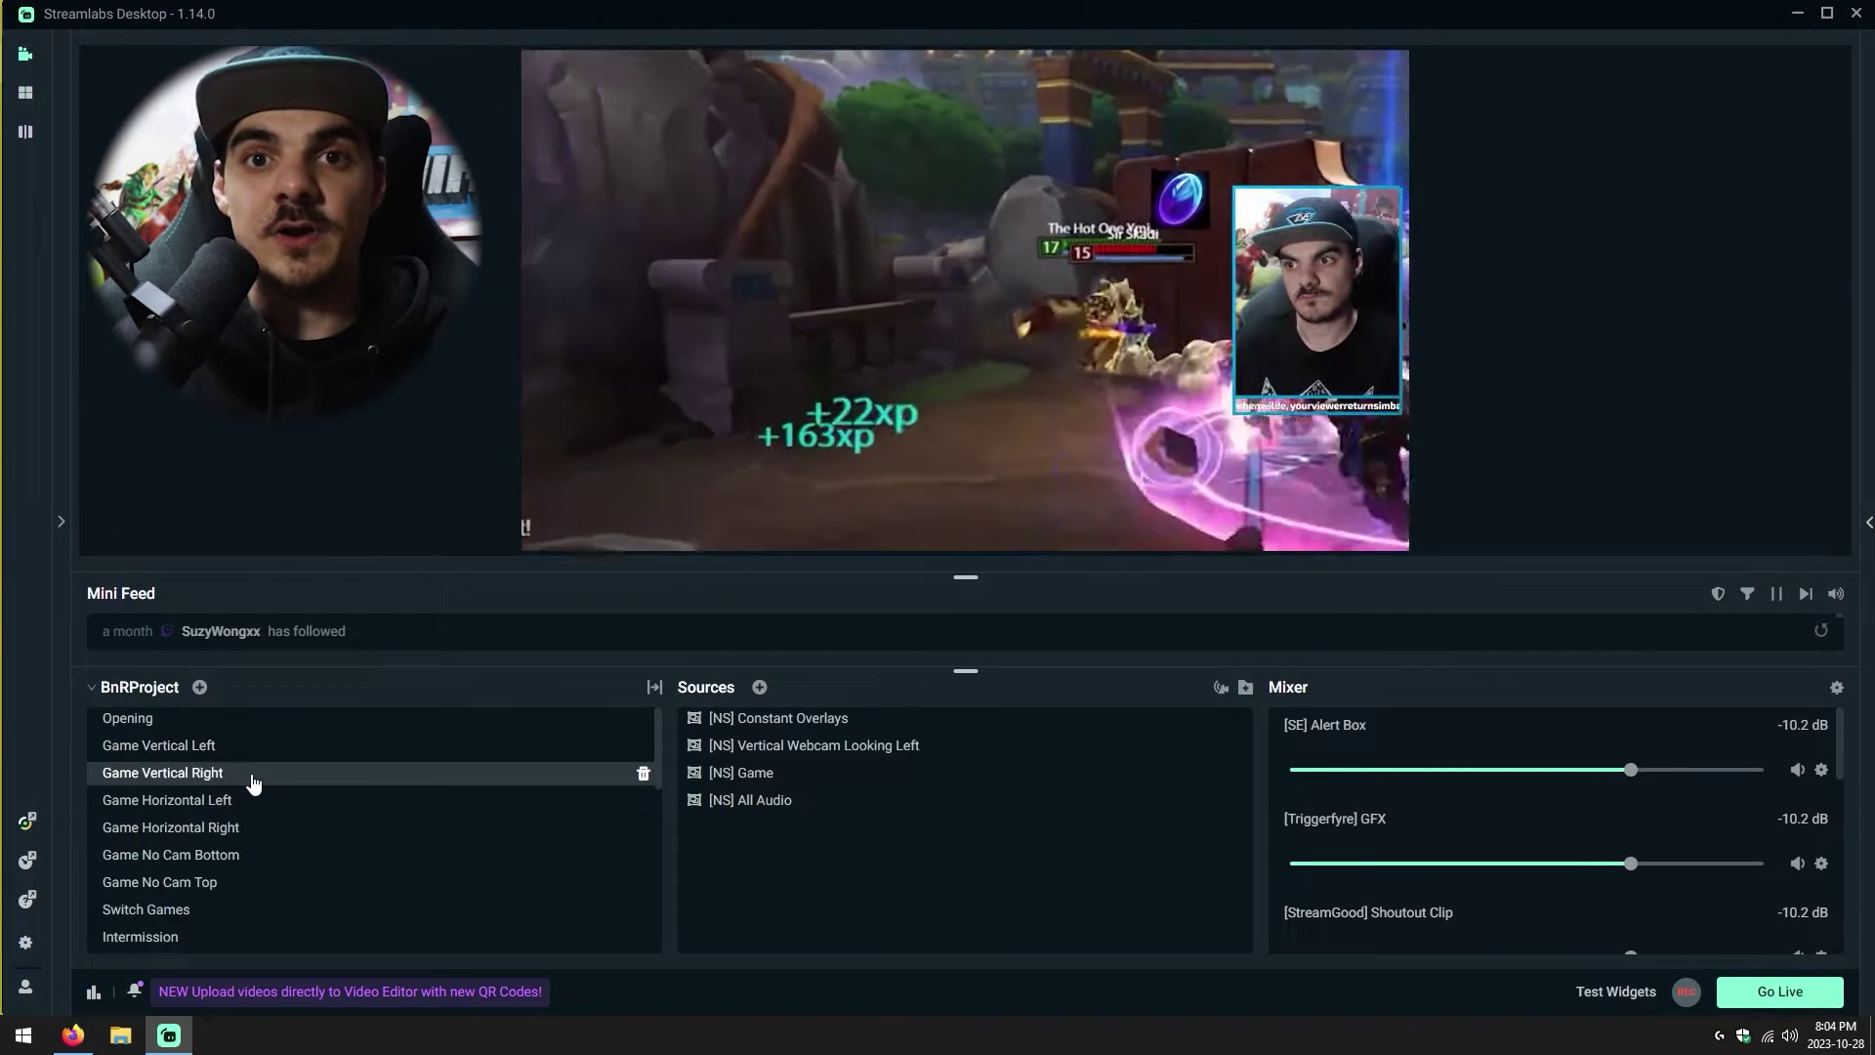
pyautogui.click(281, 754)
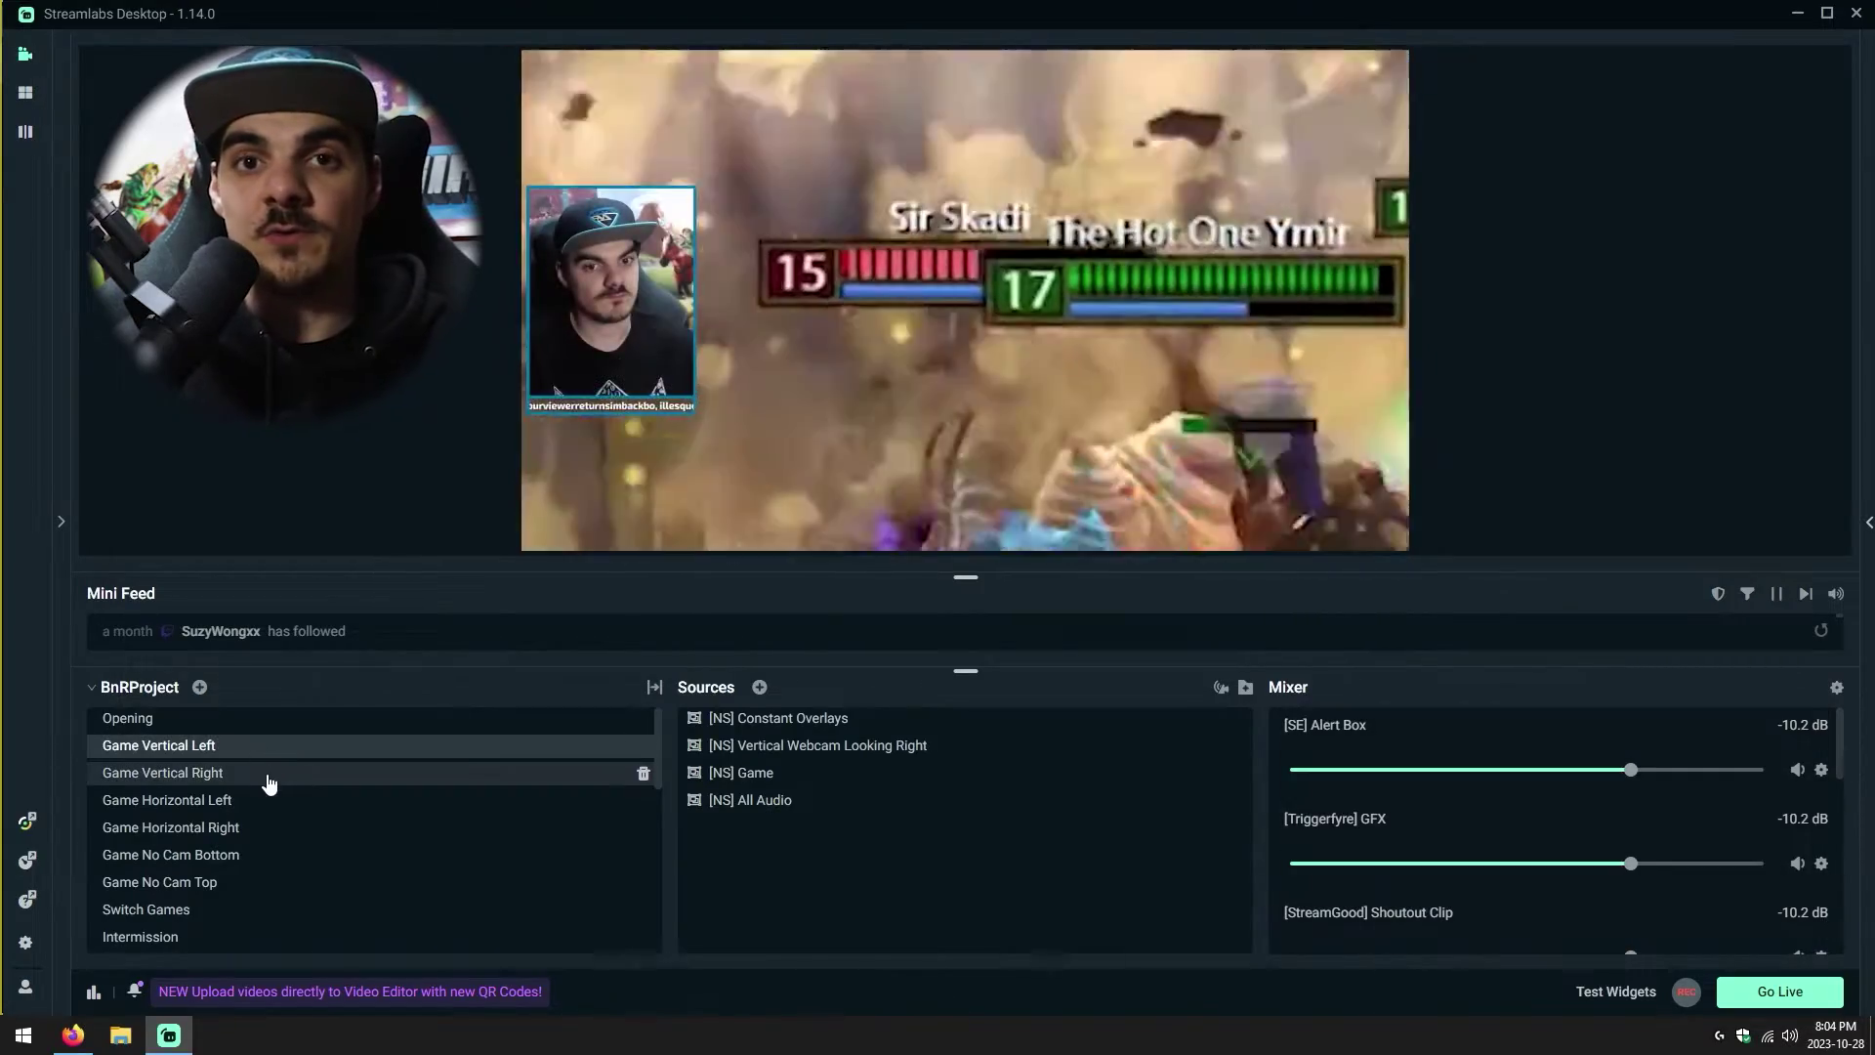
pyautogui.click(268, 776)
pyautogui.click(280, 752)
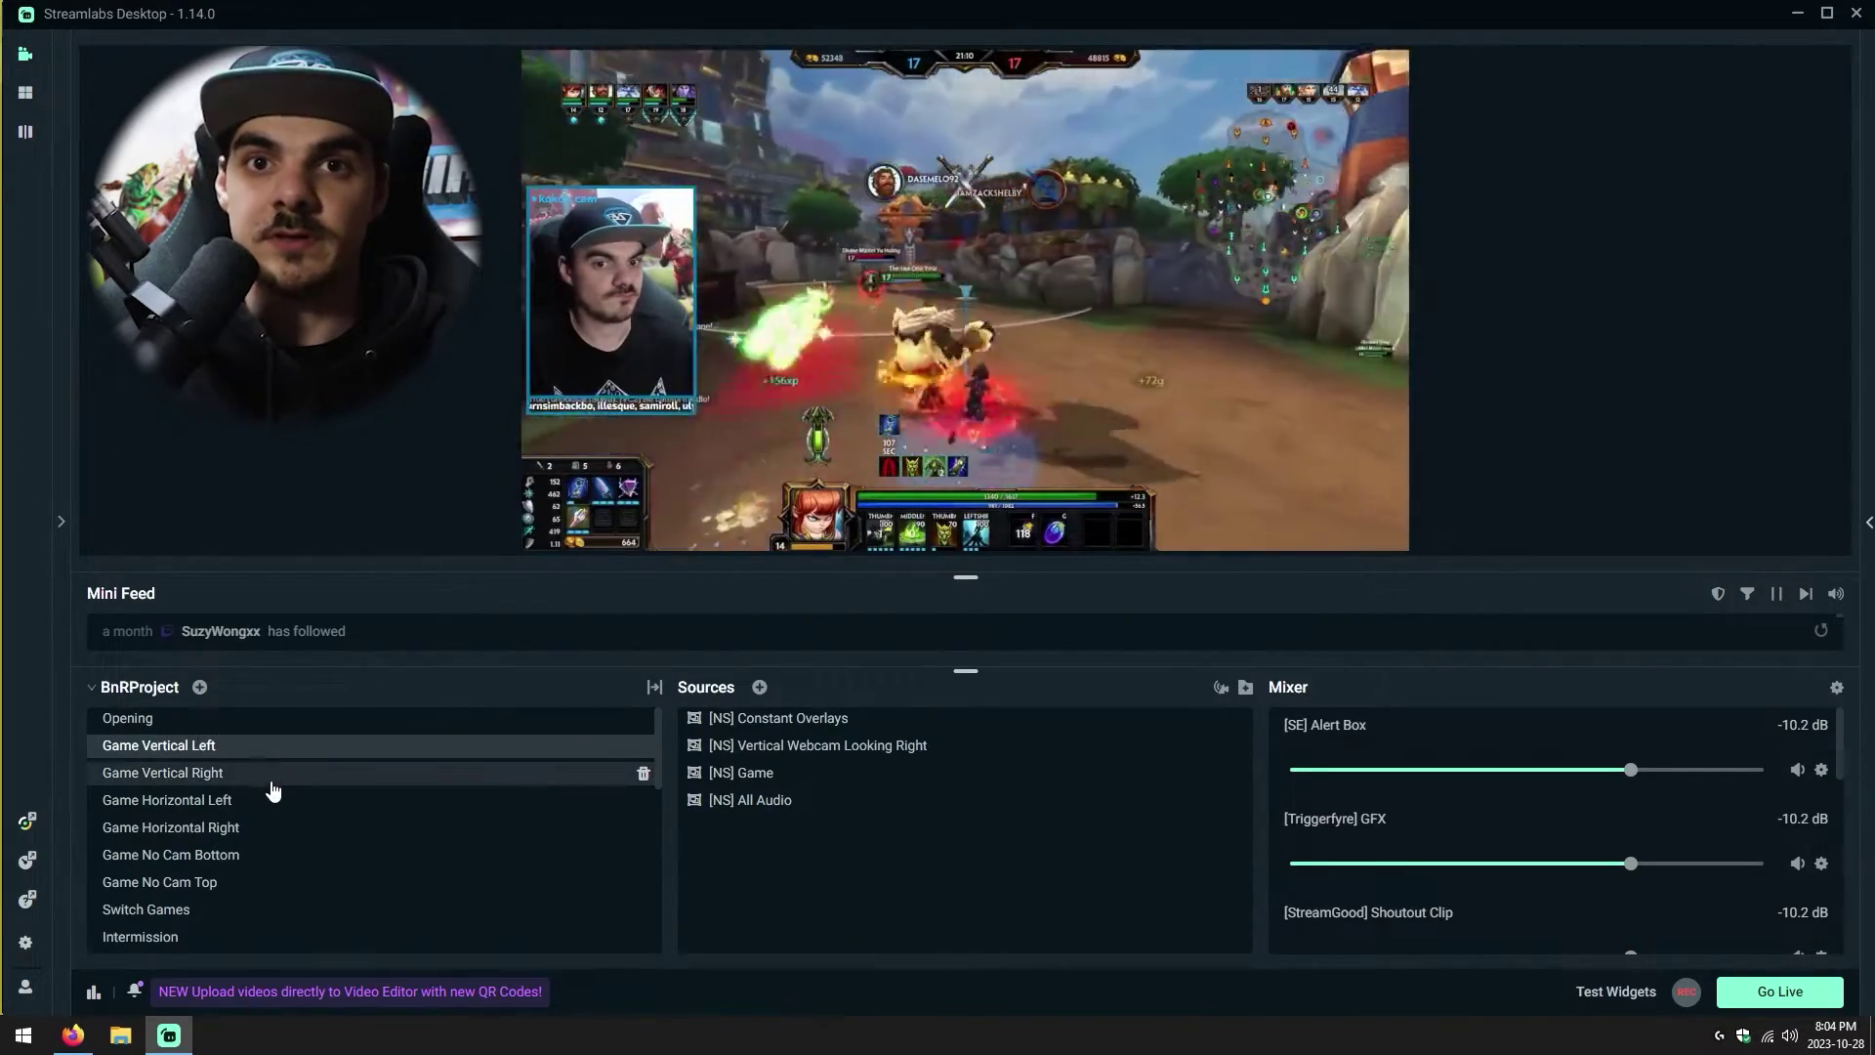
pyautogui.click(268, 776)
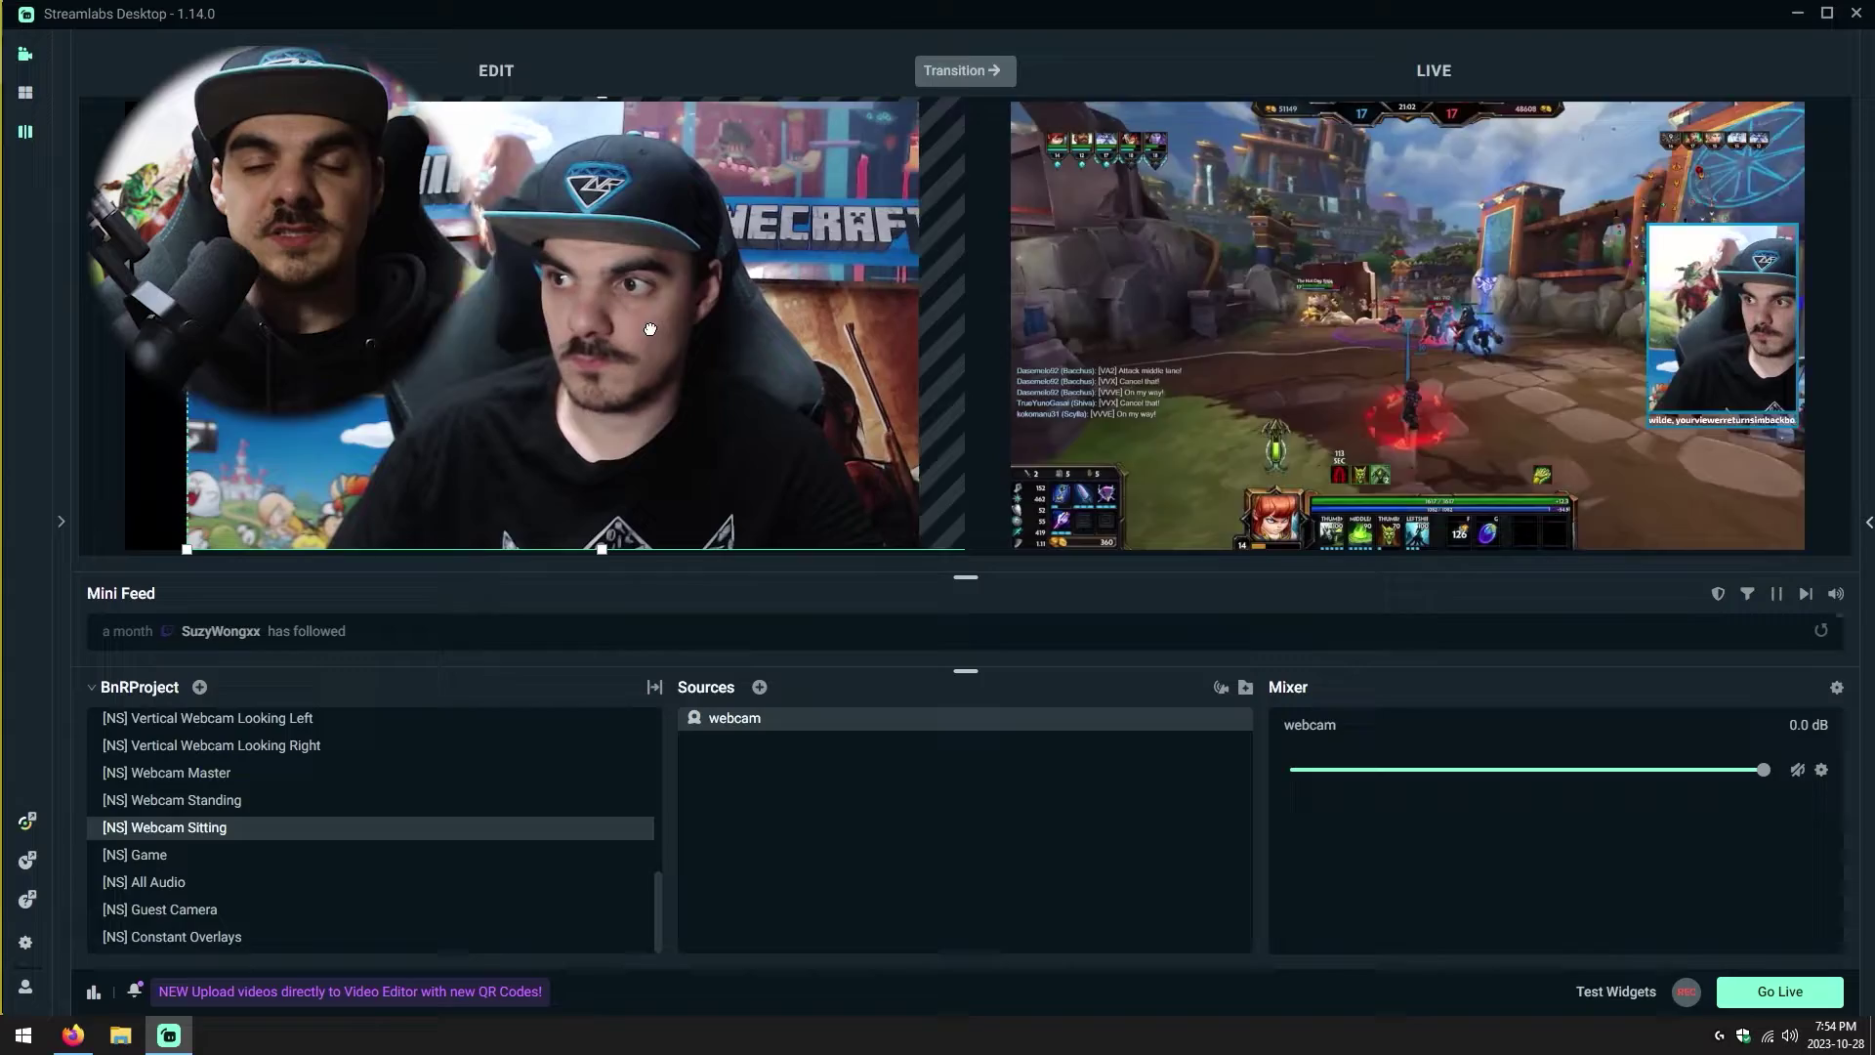
pyautogui.click(774, 366)
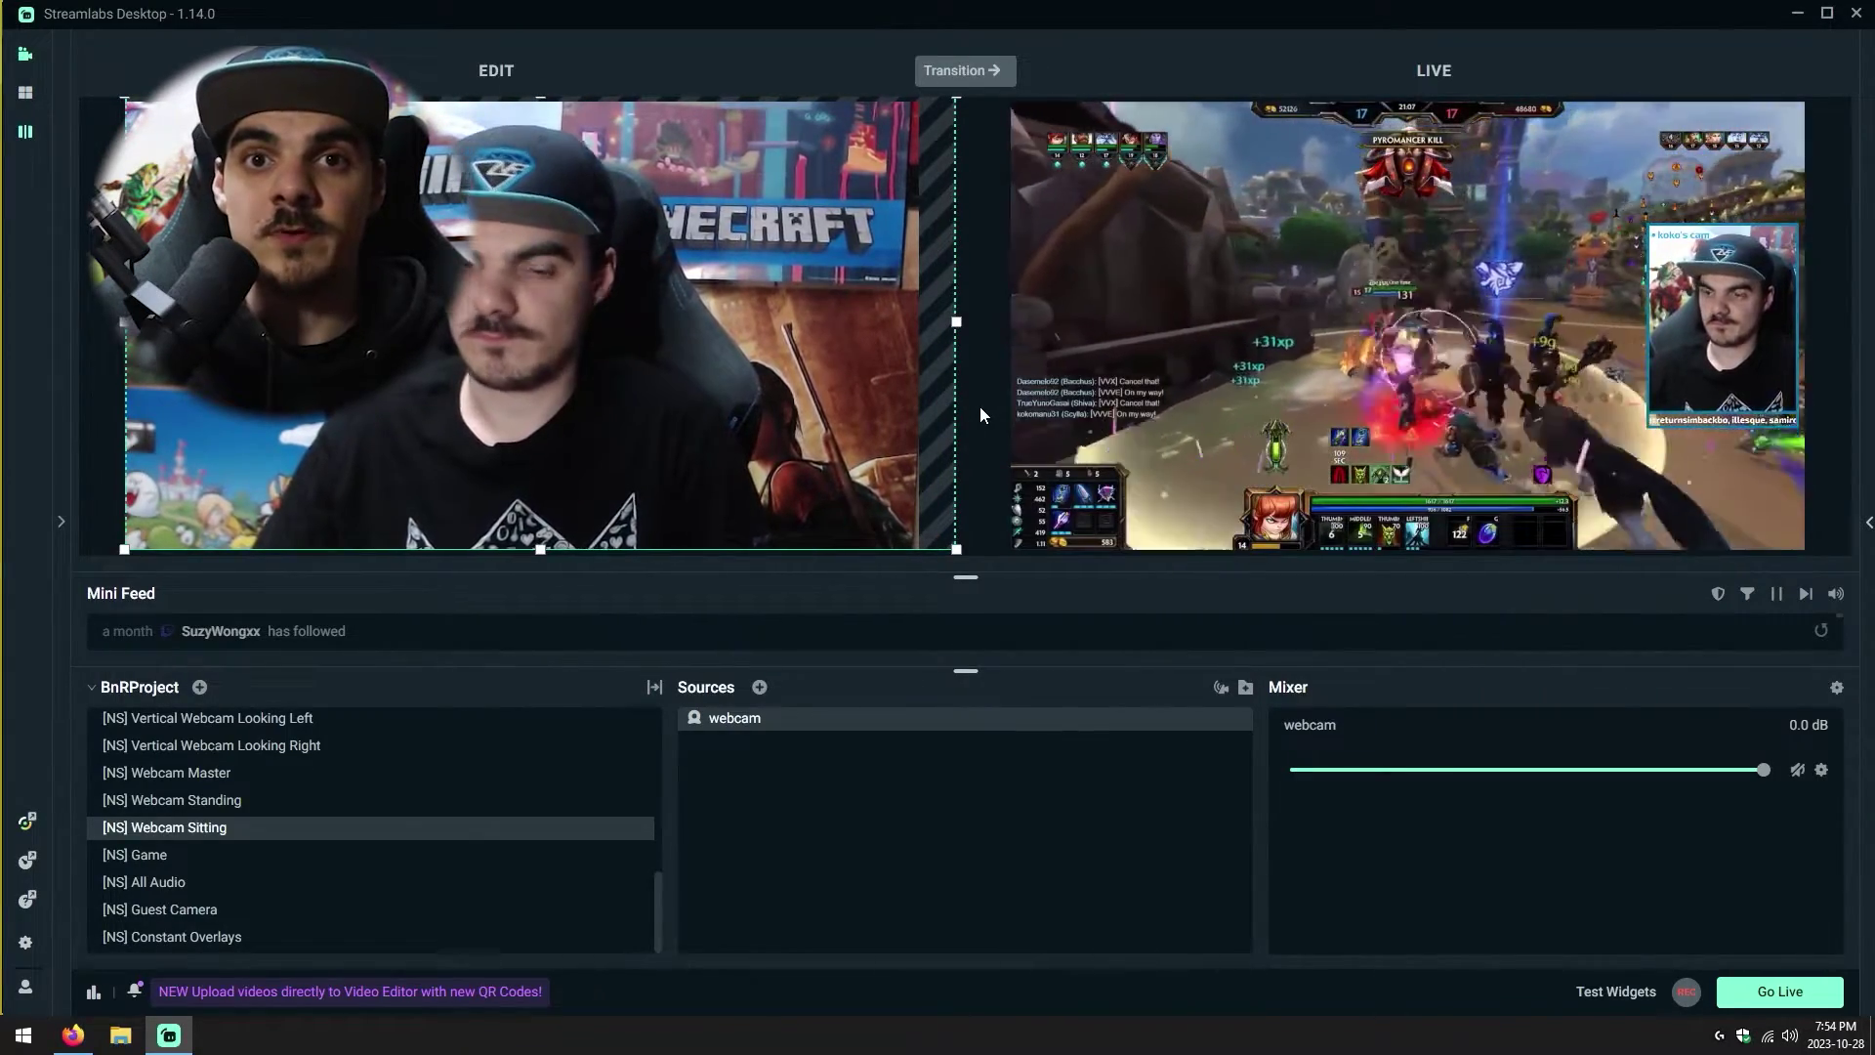
# Shift the [NS] Webcam Sitting webcam about 38 px left and deselect it.
pyautogui.moveTo(757, 363); pyautogui.dragTo(721, 364)
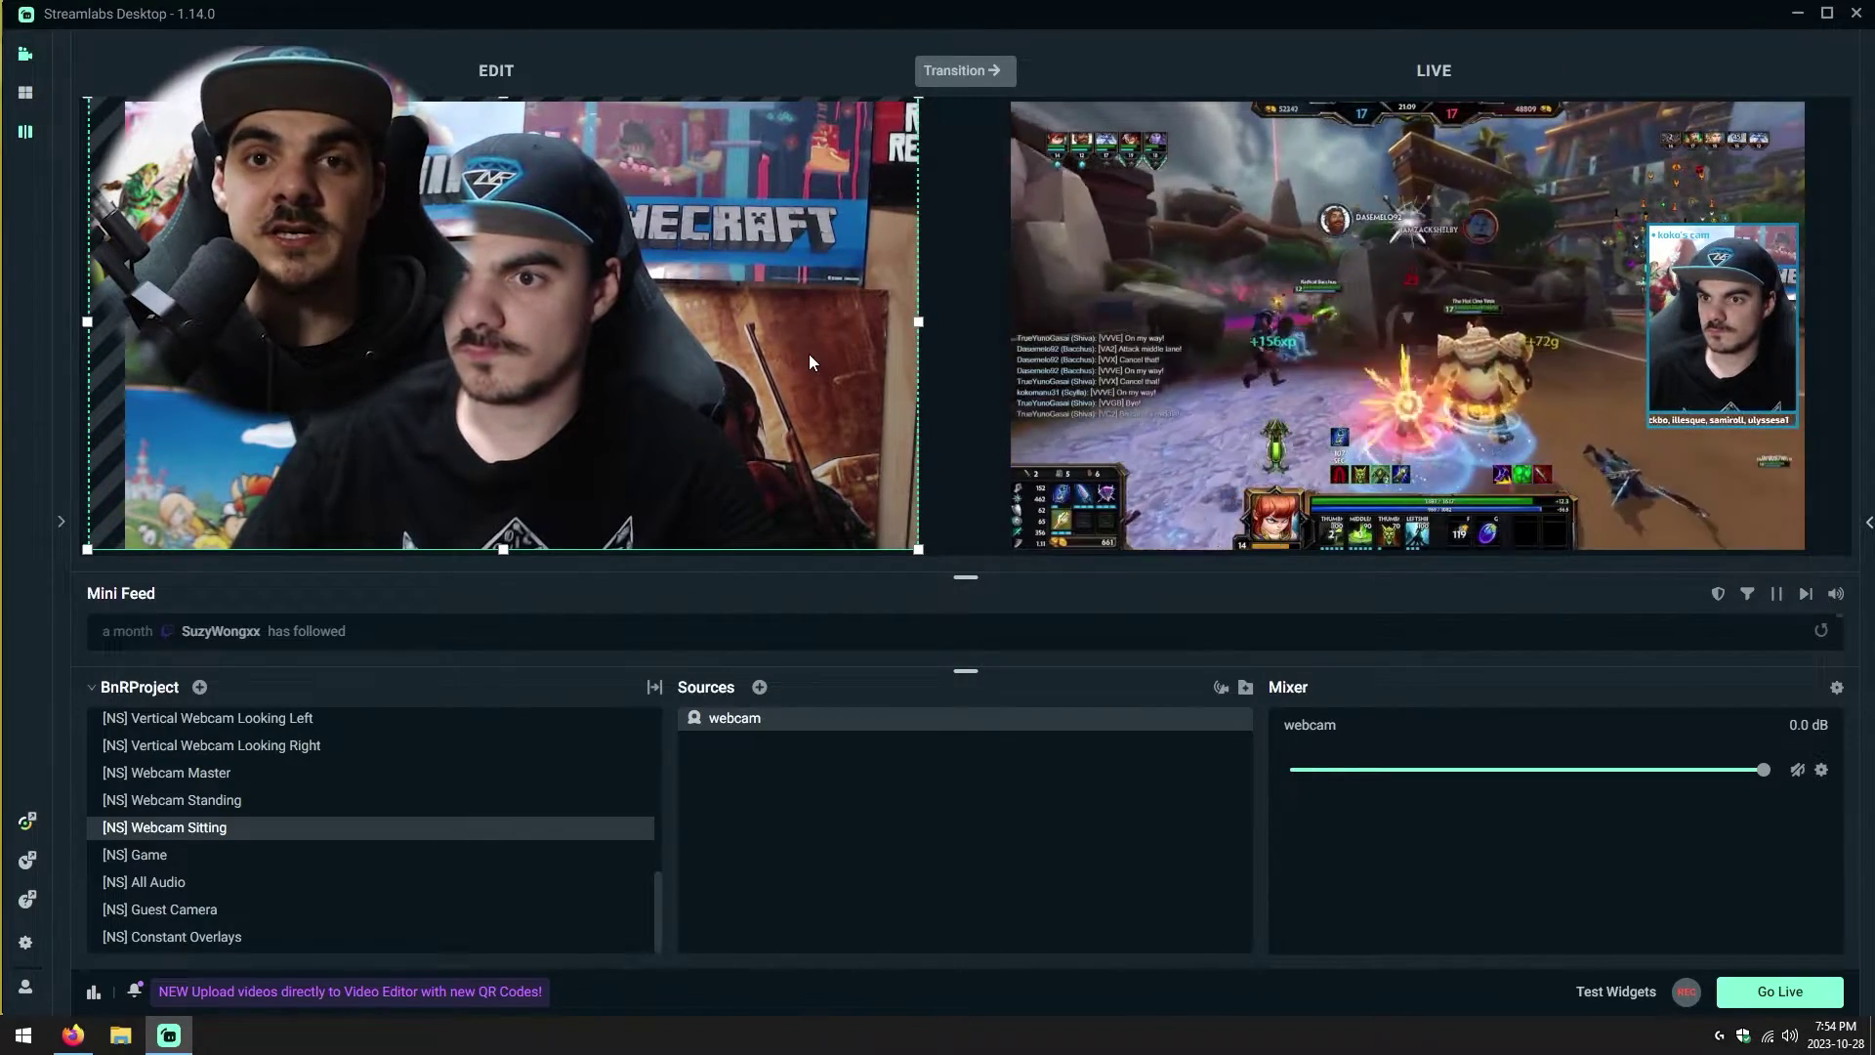
pyautogui.click(693, 310)
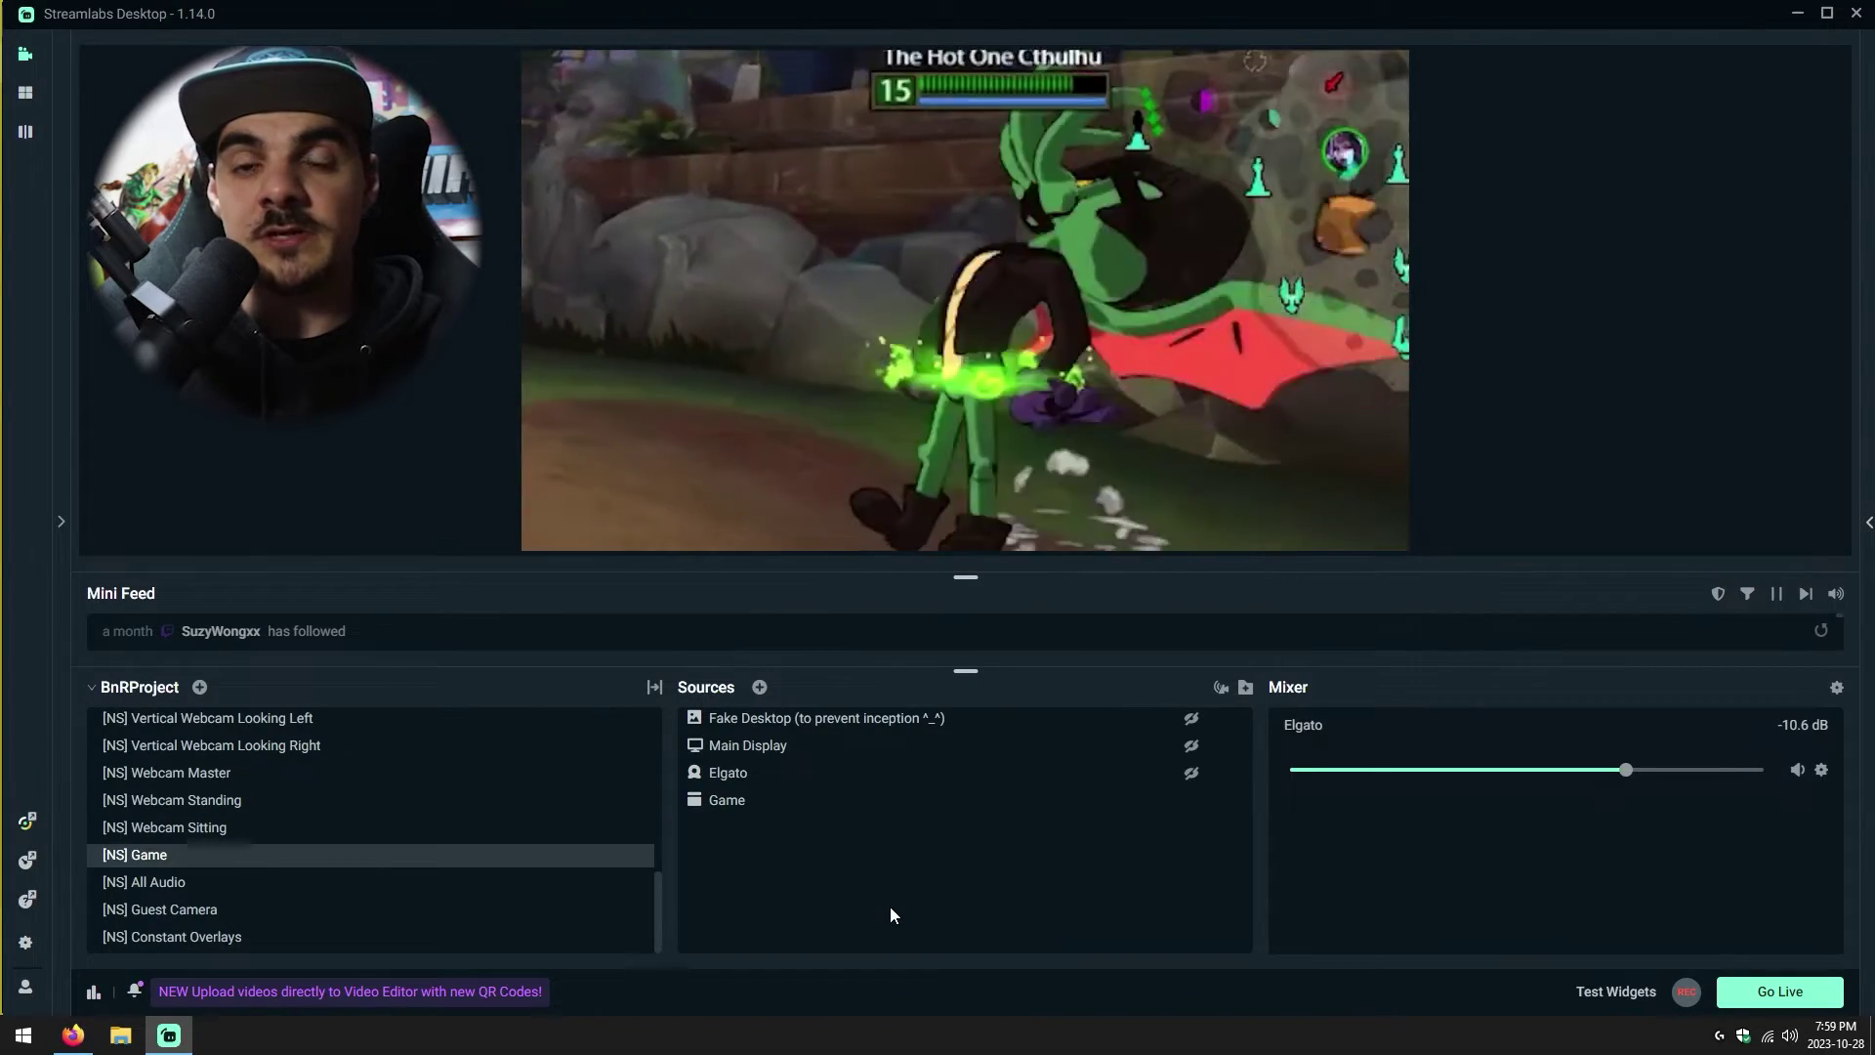
# Toggle the Fake Desktop and Main Display capture in [NS] Game, then switch to [NS] All Audio.
pyautogui.press('F2')
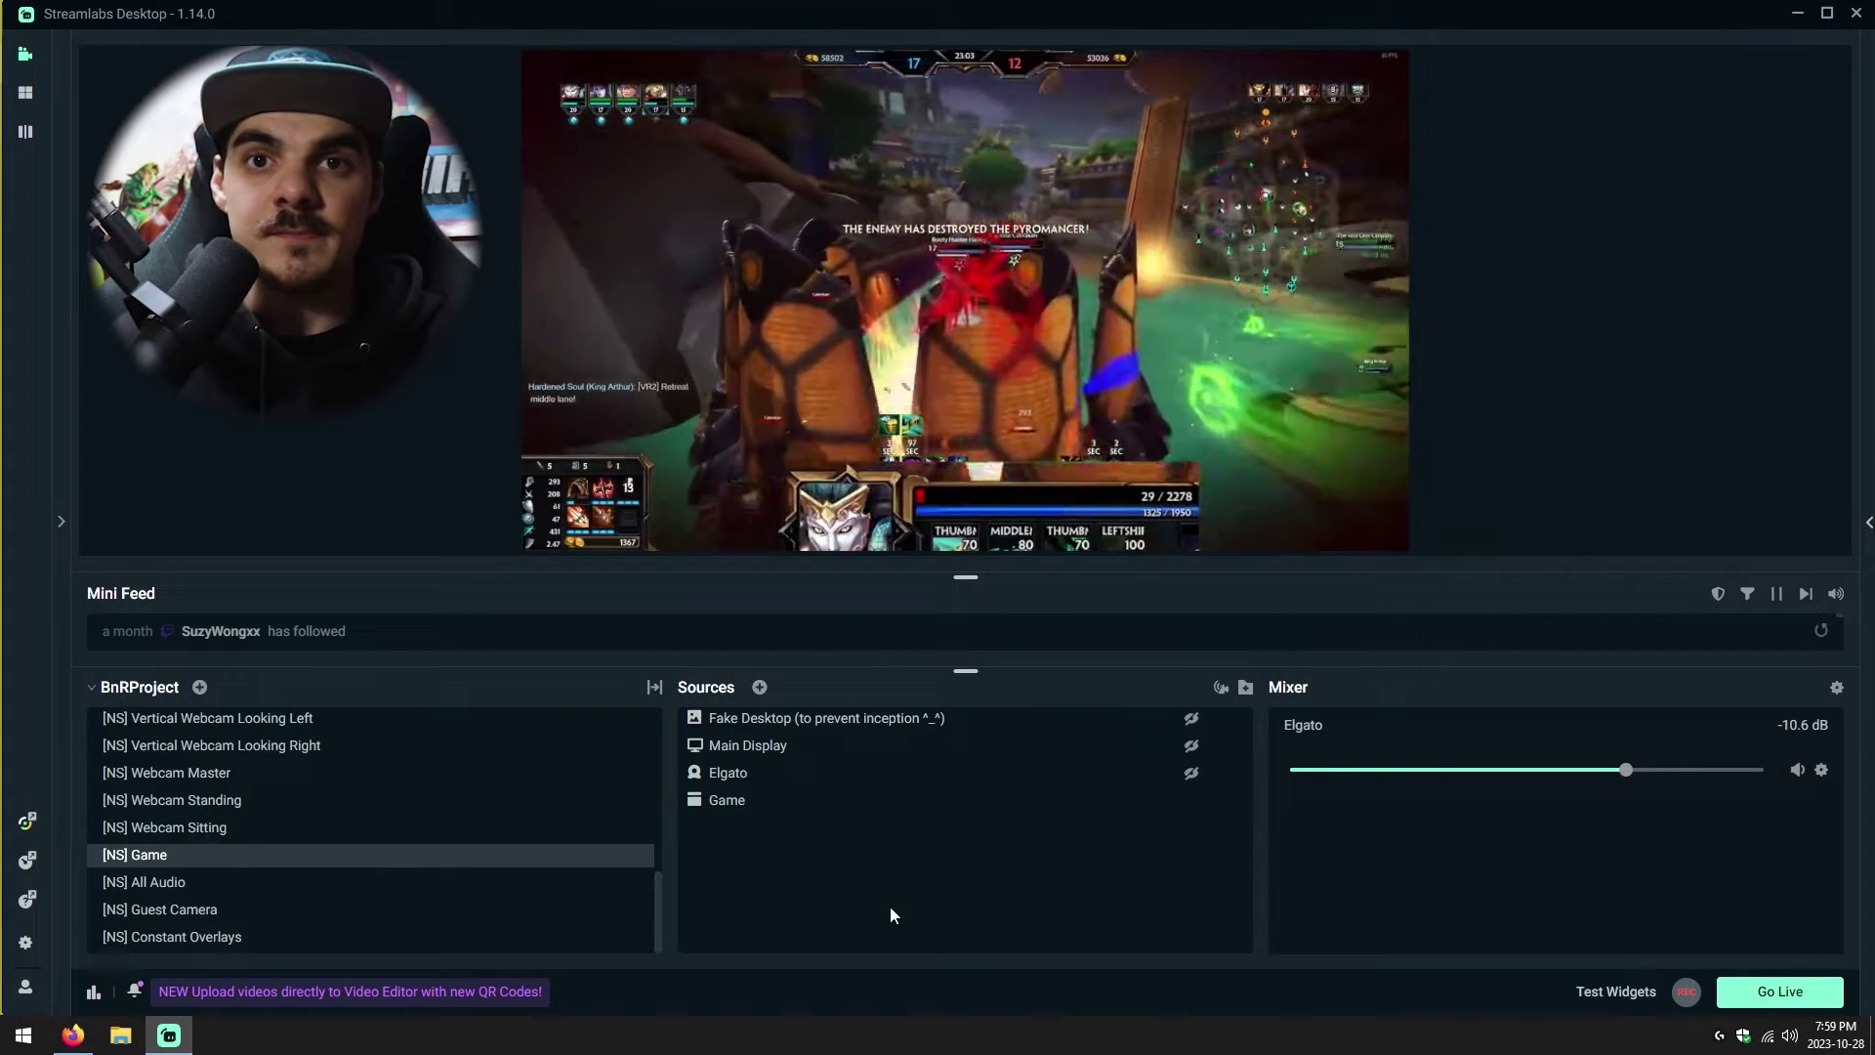
pyautogui.click(644, 882)
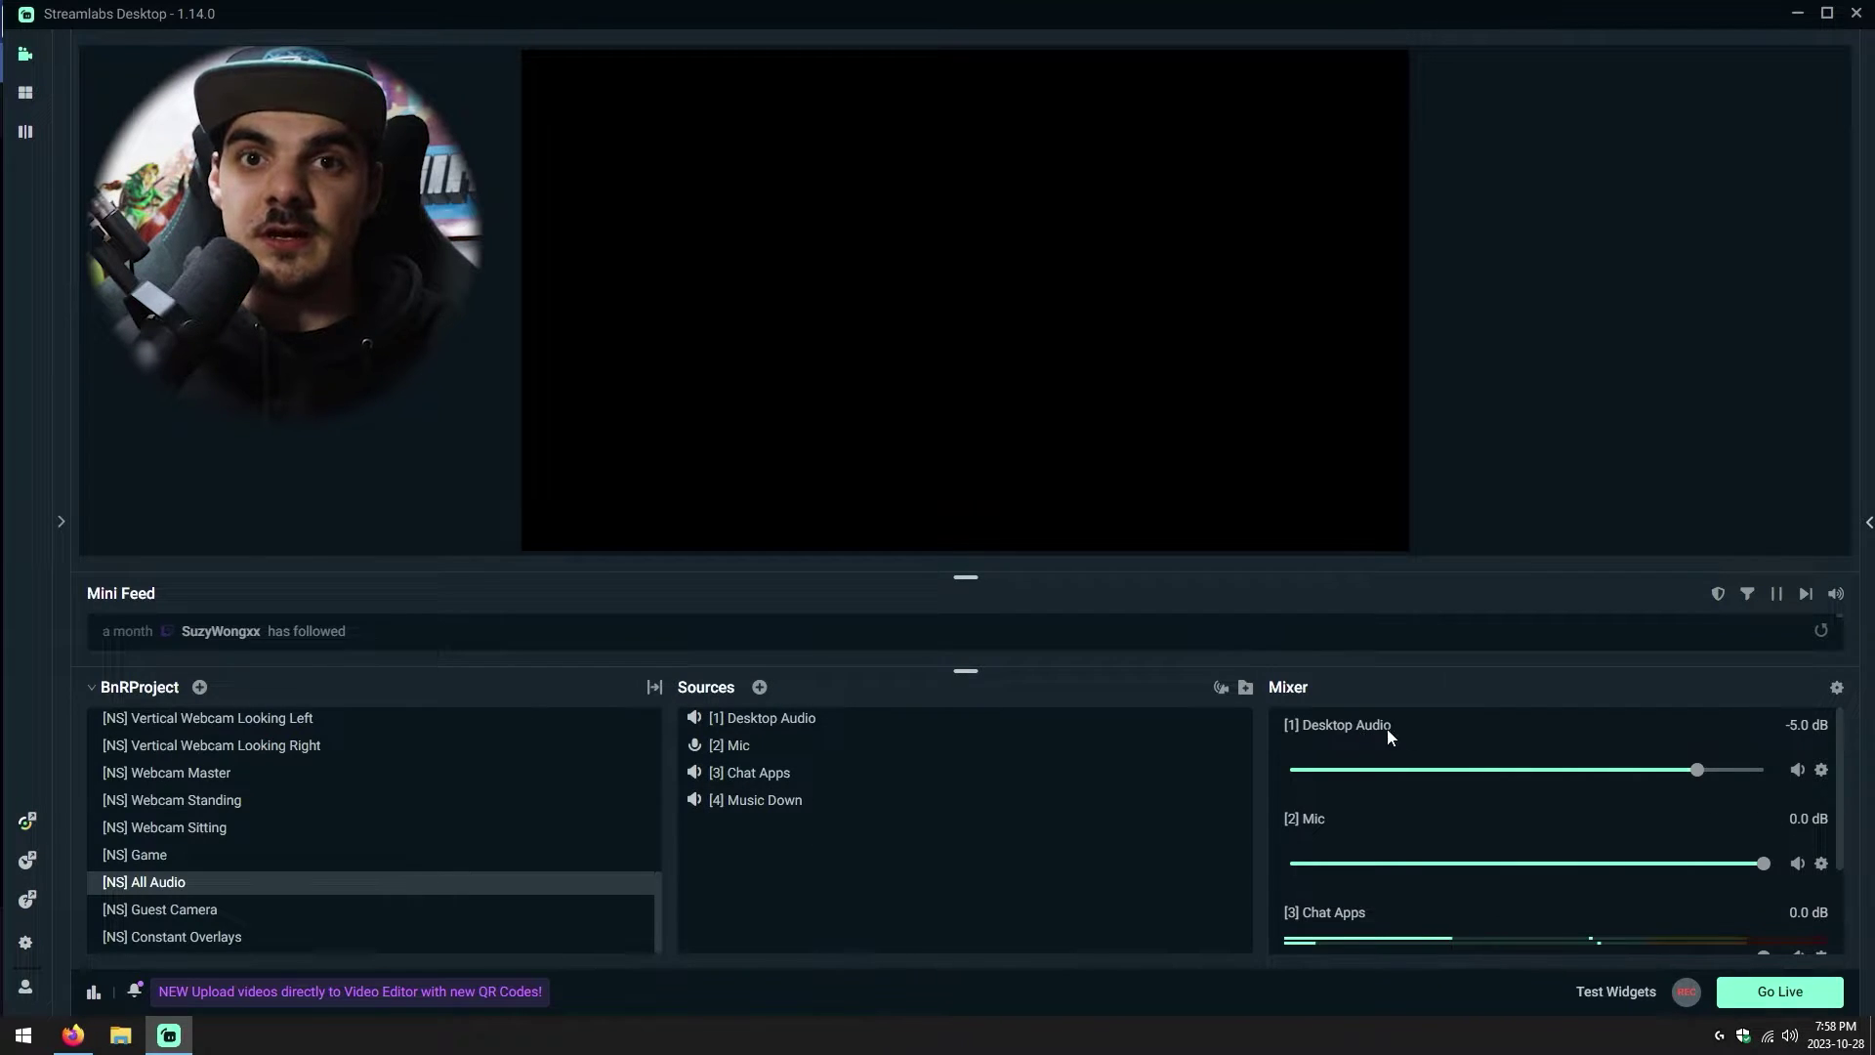
# Scroll the Mixer to check Desktop Audio at -5.0 dB and Mic and Chat Apps at 0.0 dB.
pyautogui.scroll(-2, 1457, 728)
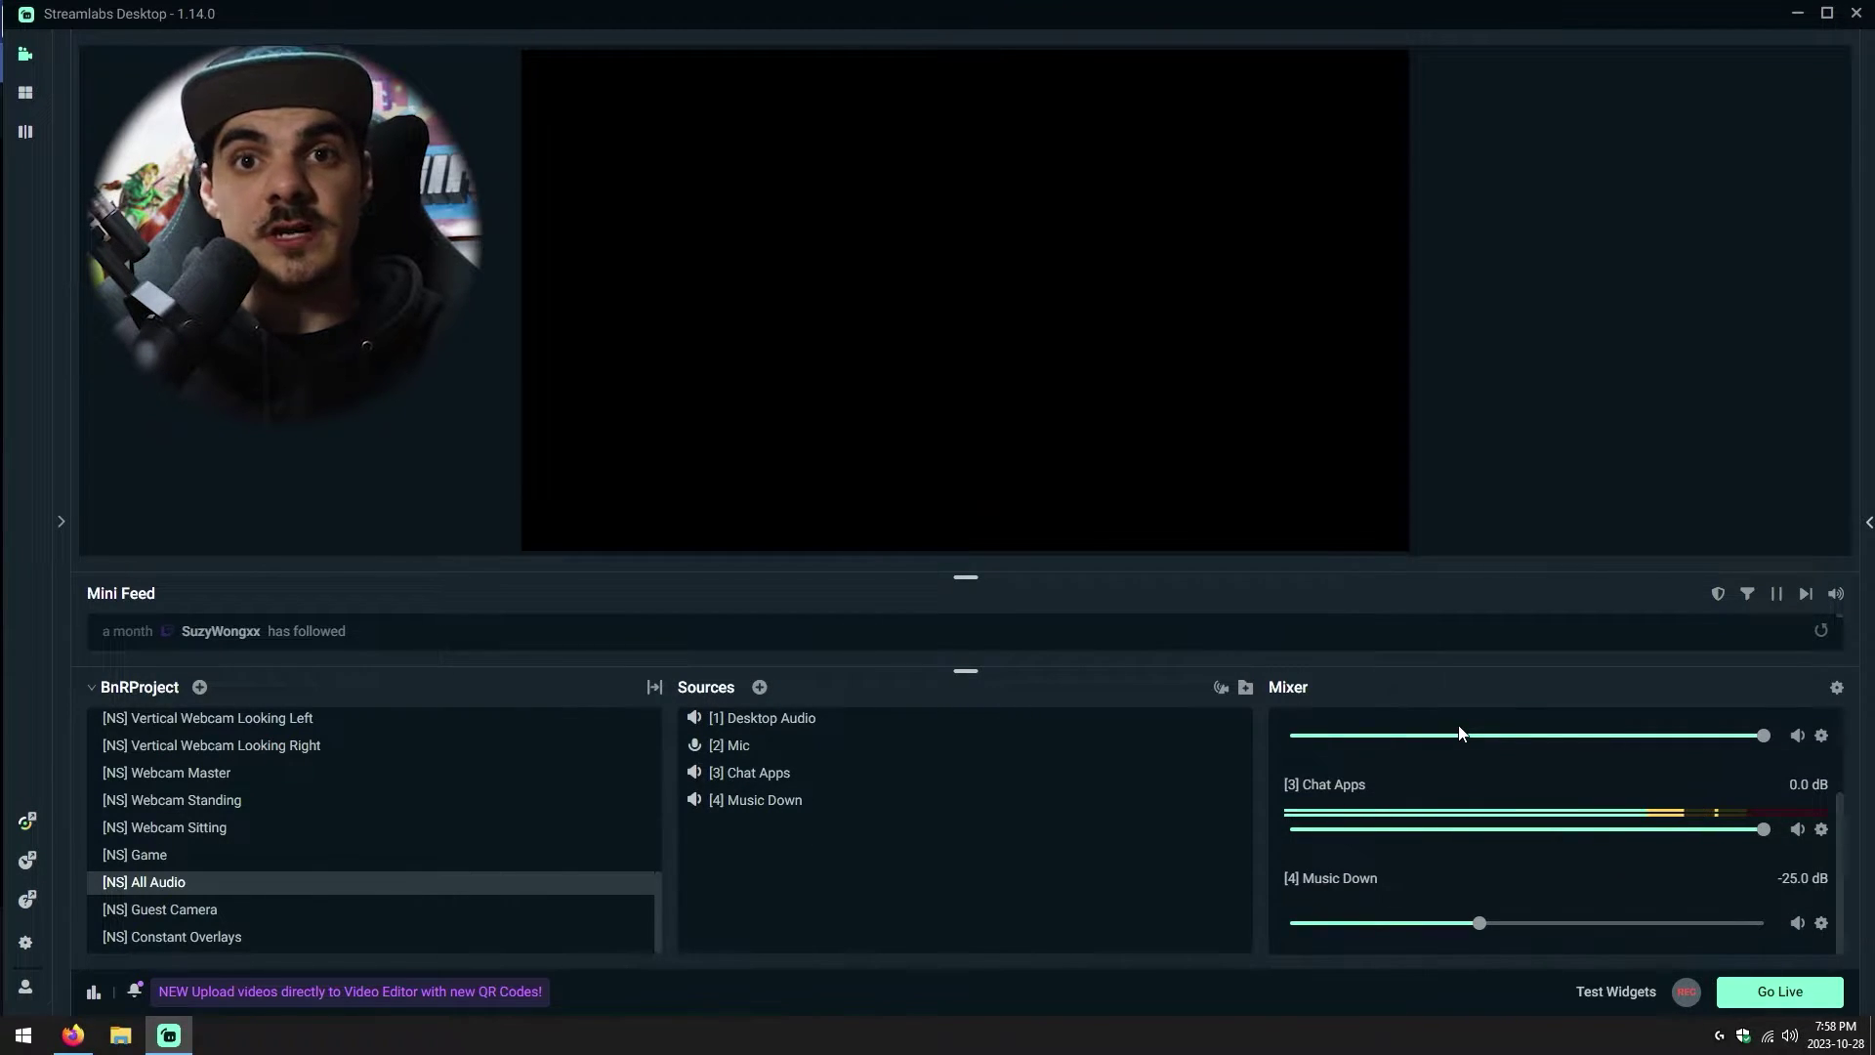
pyautogui.scroll(2, 1458, 727)
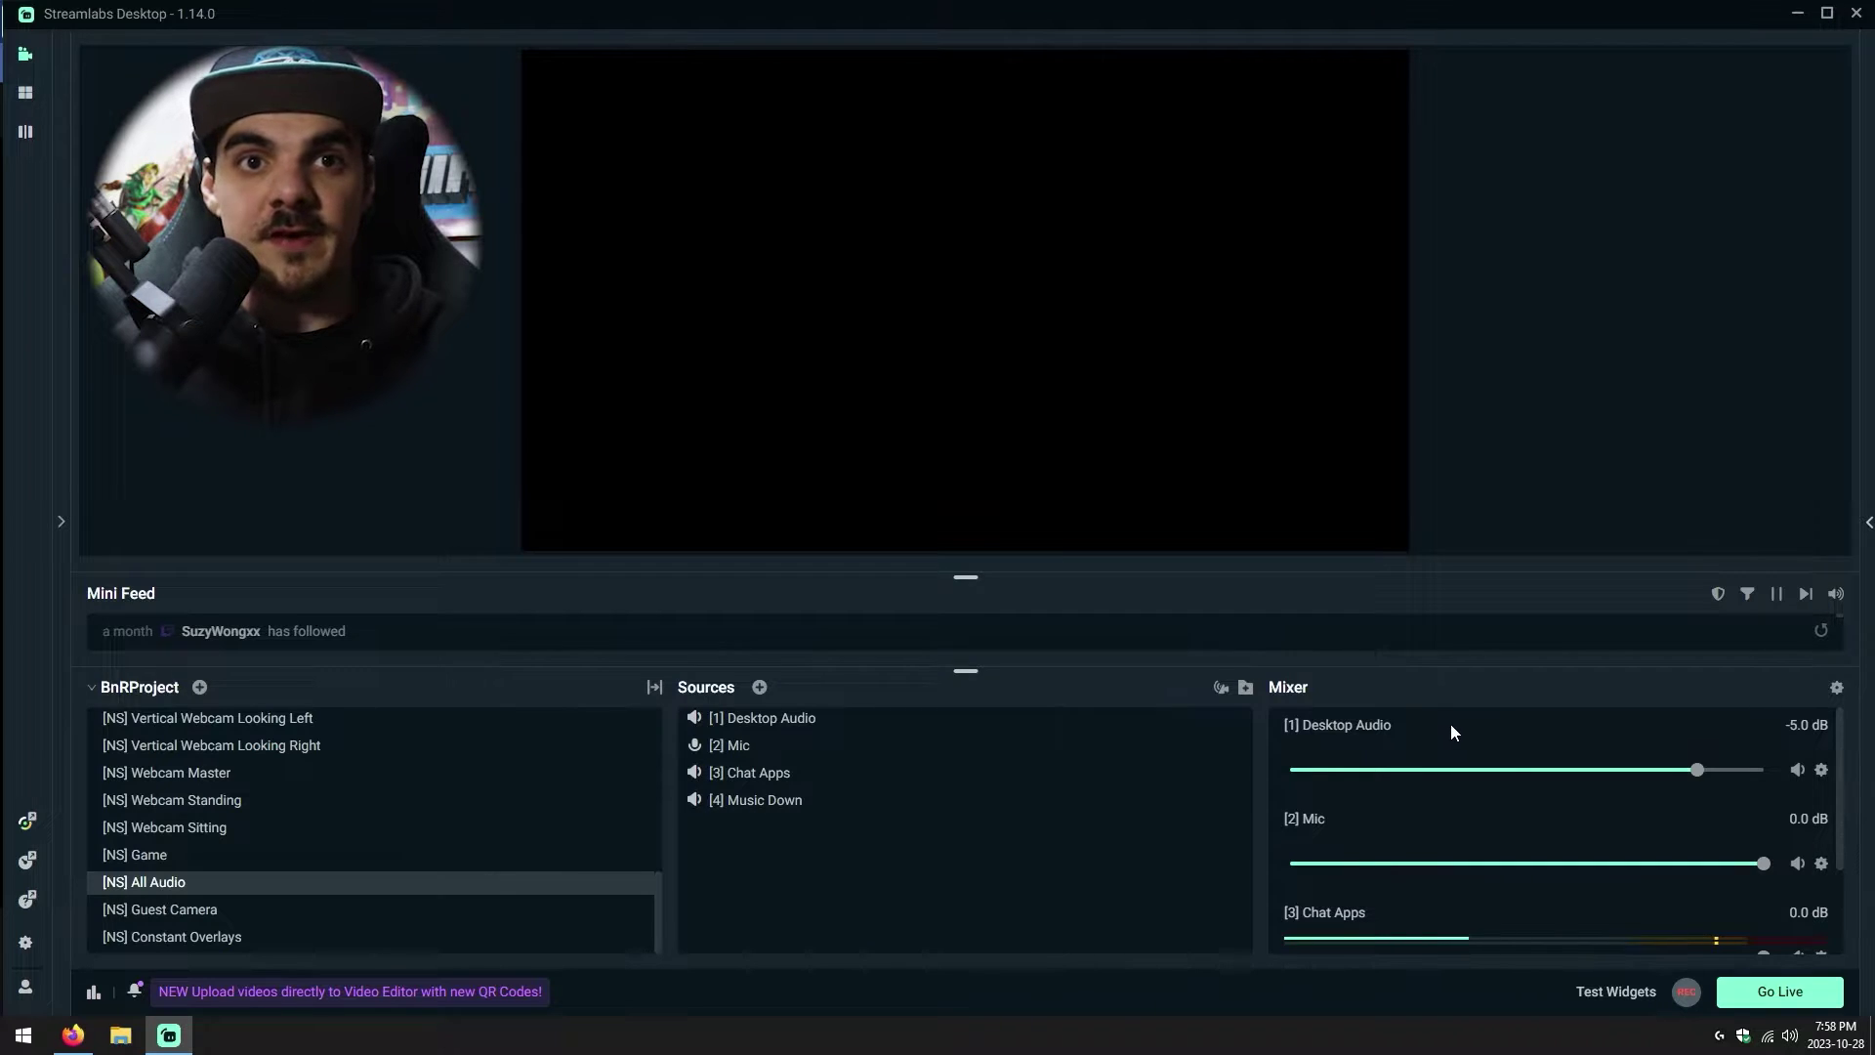